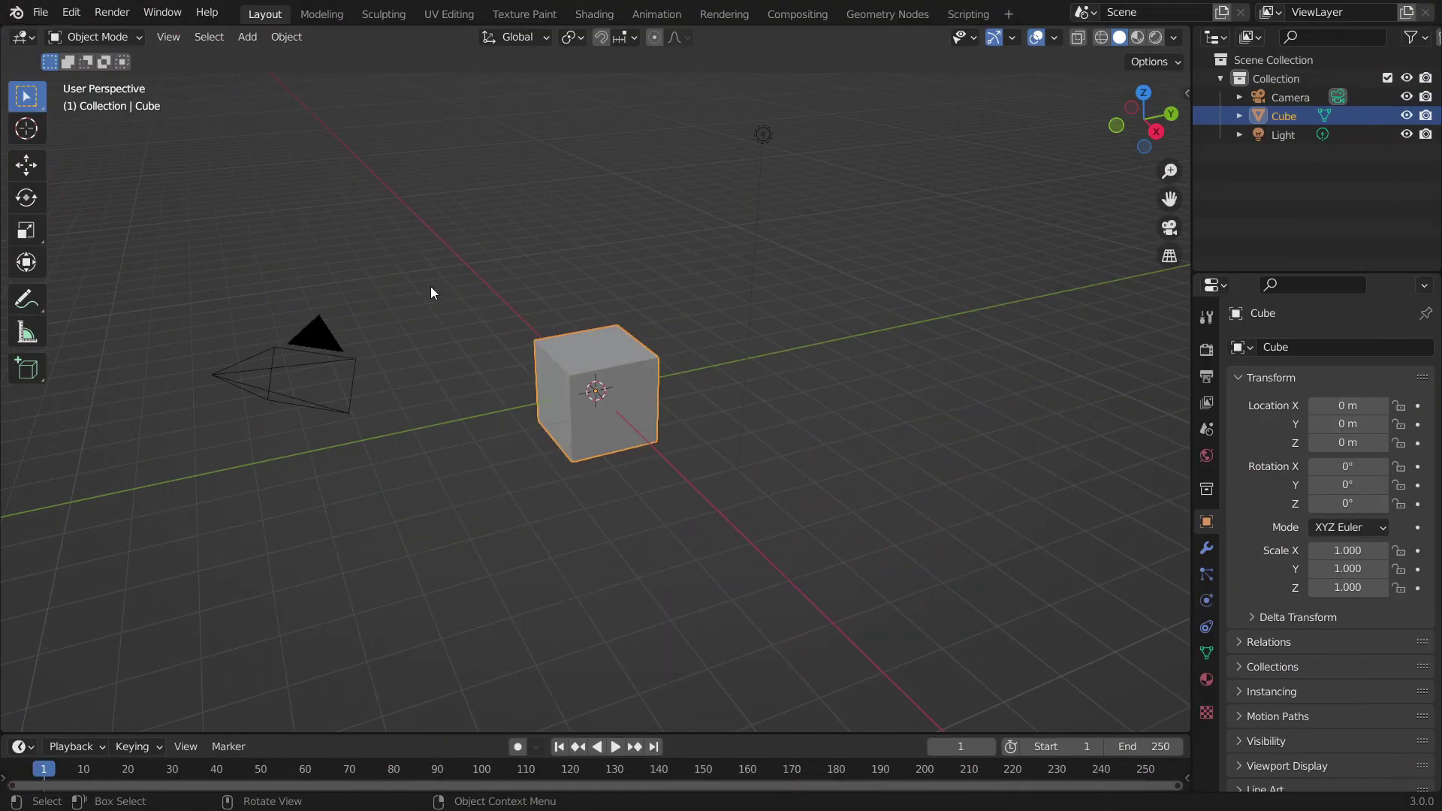
Orbit and zoom around the default scene to view the cube from above in perspective
middle_click_drag(461, 288, 305, 241)
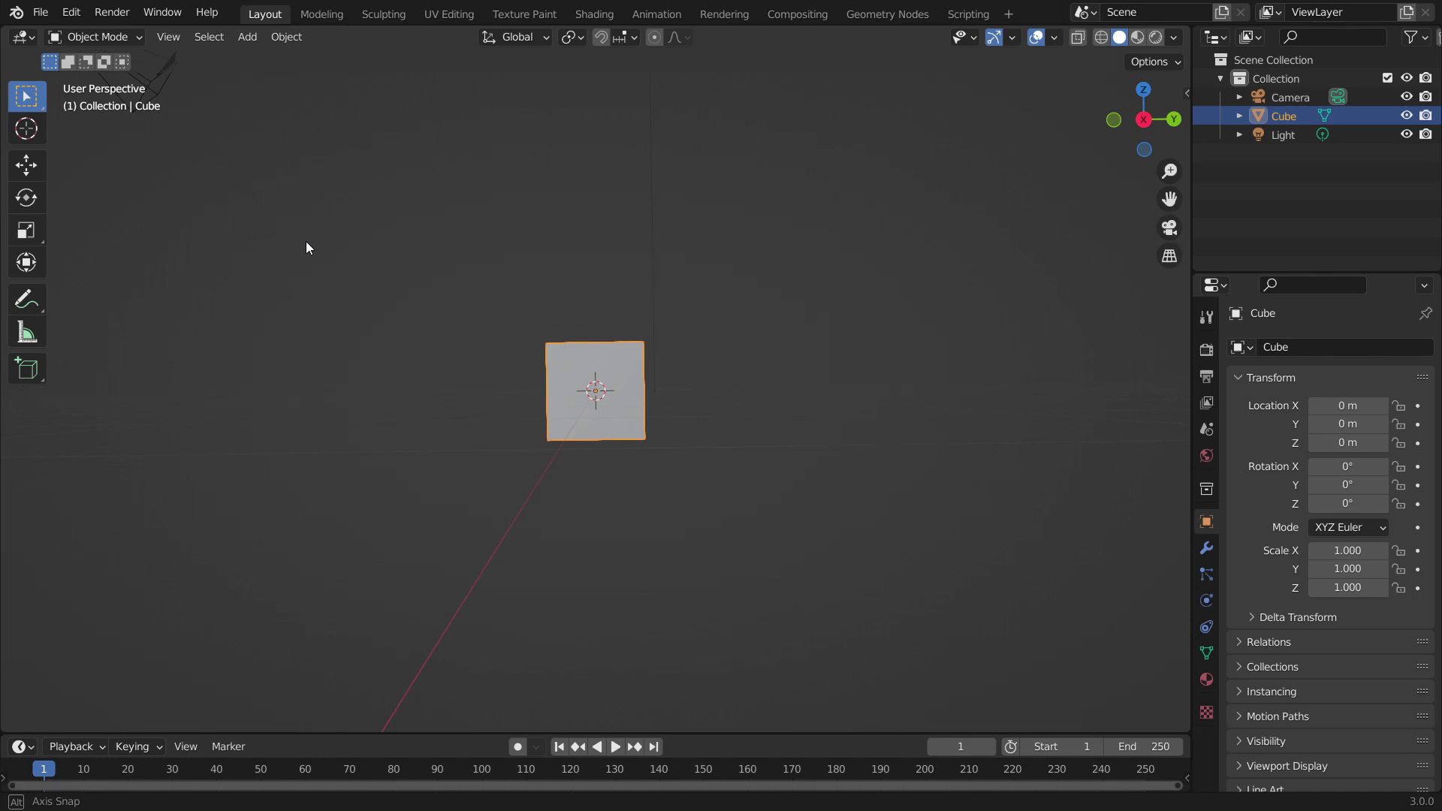
scroll(623, 460, "up", 5)
scroll(623, 460, "down", 3)
scroll(623, 460, "down", 4)
middle_click_drag(623, 460, 597, 421)
Delete the default cube and look around the empty scene
key("x")
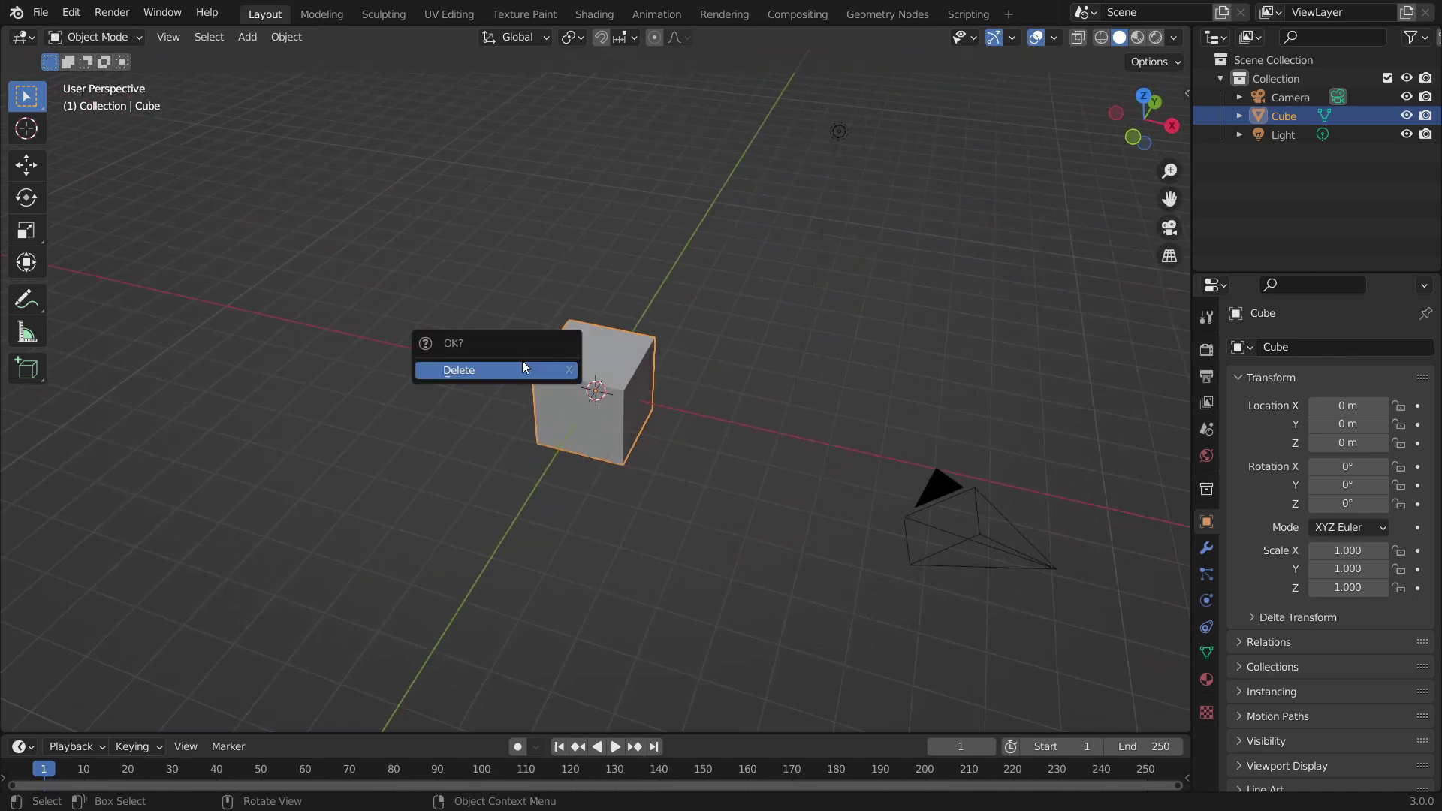
left_click(521, 365)
middle_click_drag(515, 393, 557, 405)
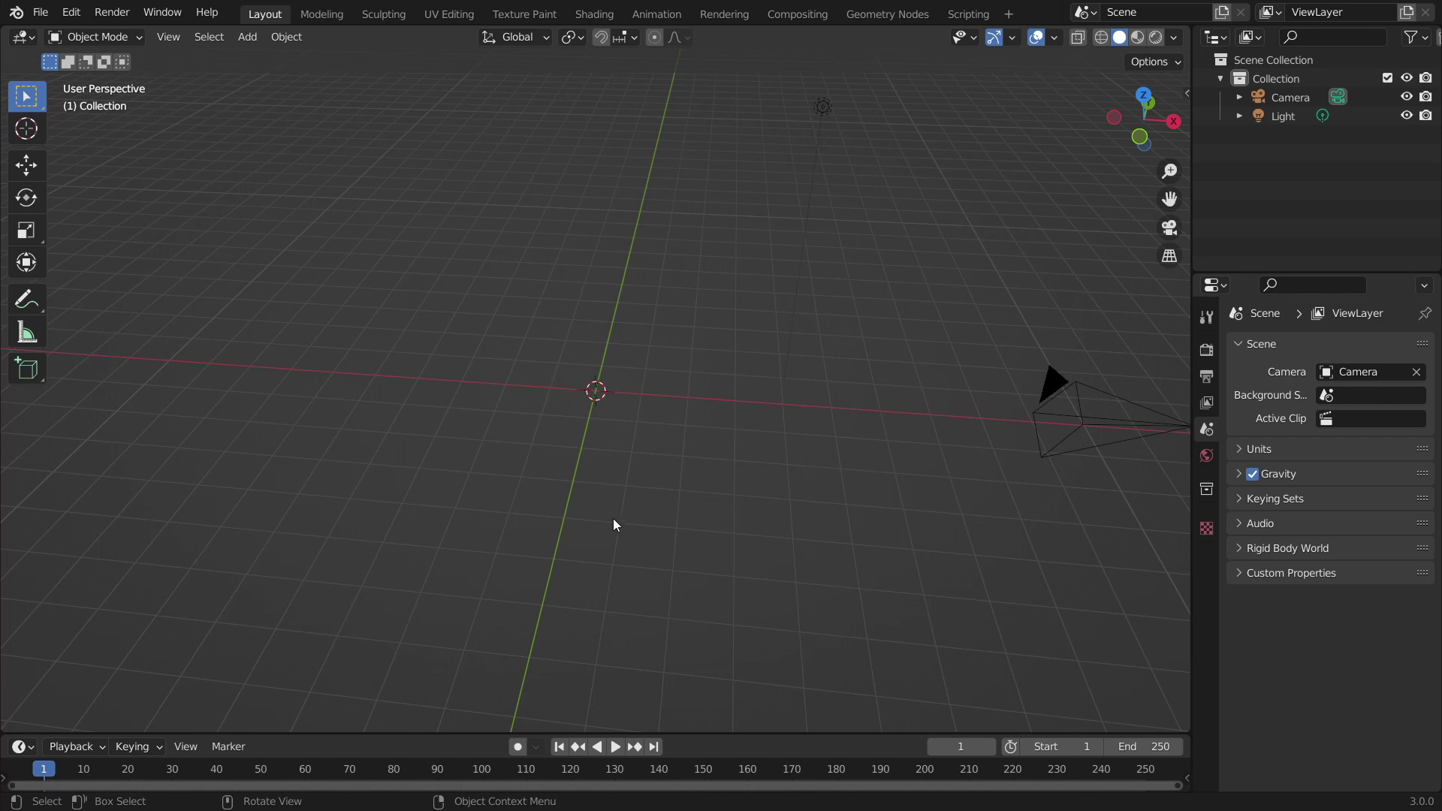
middle_click_drag(614, 523, 670, 432)
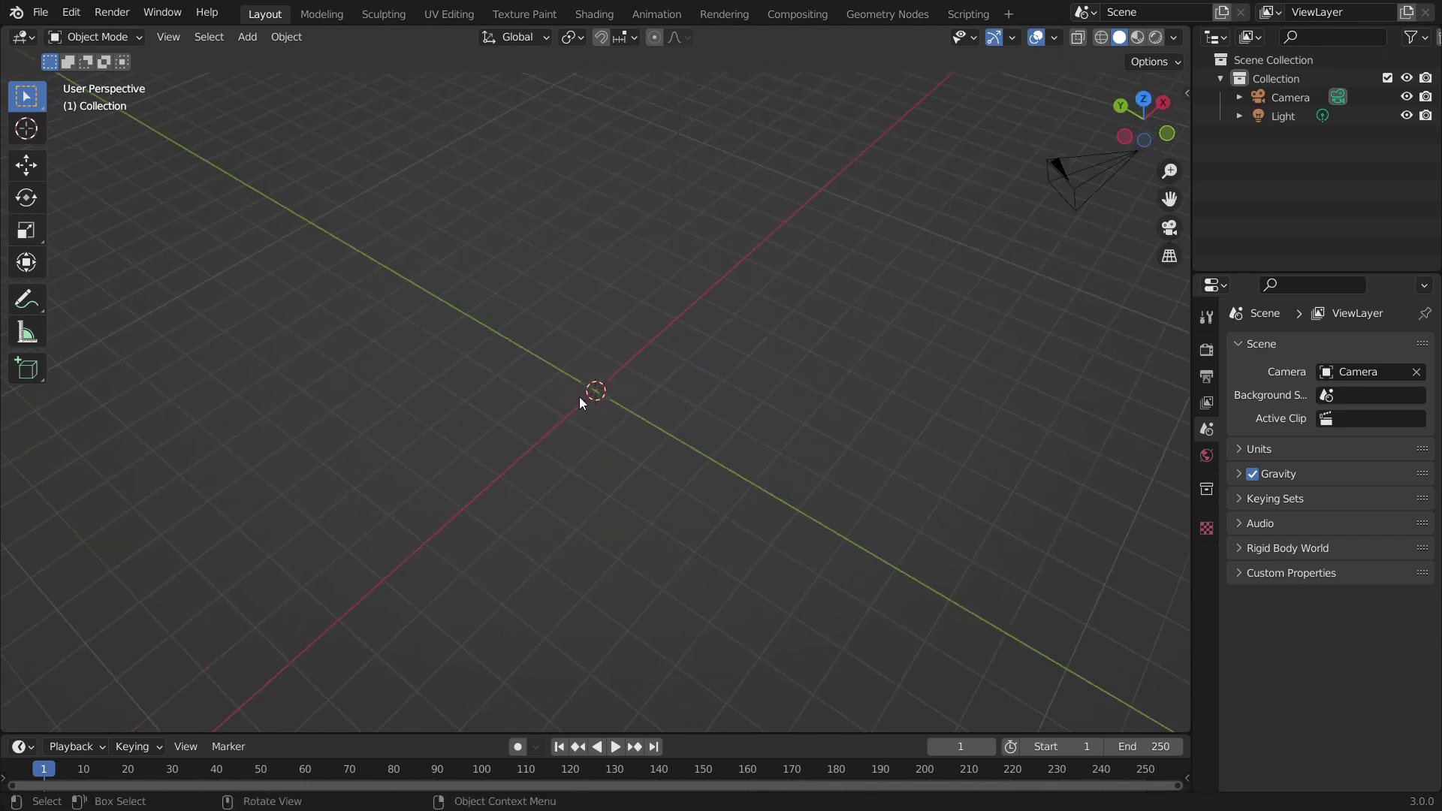
Add a plane at the origin and scale it by 5 on all axes
key("shift+a")
mouse_move(573, 389)
left_click(620, 387)
type("s")
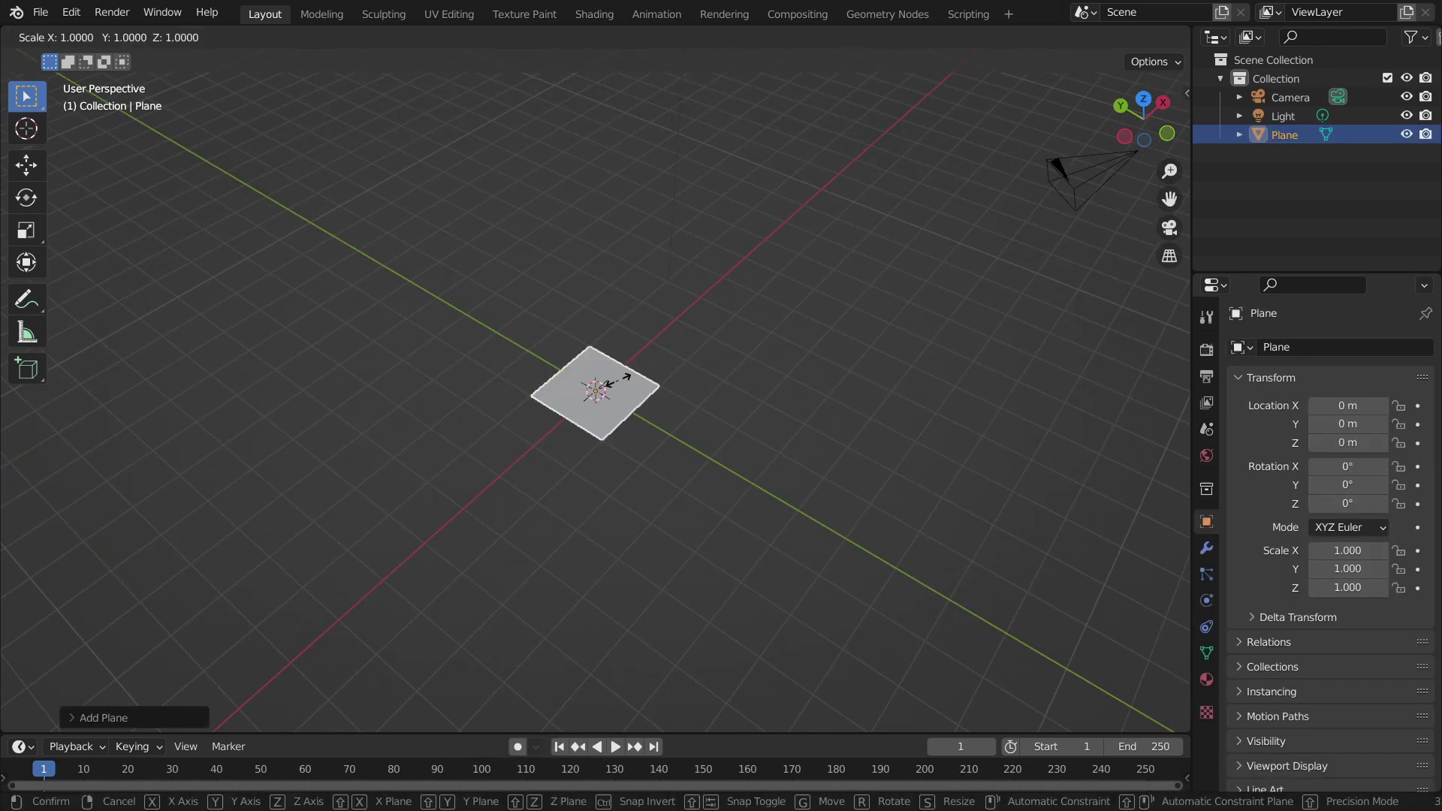
type("5")
key("Return")
middle_click_drag(585, 555, 683, 523)
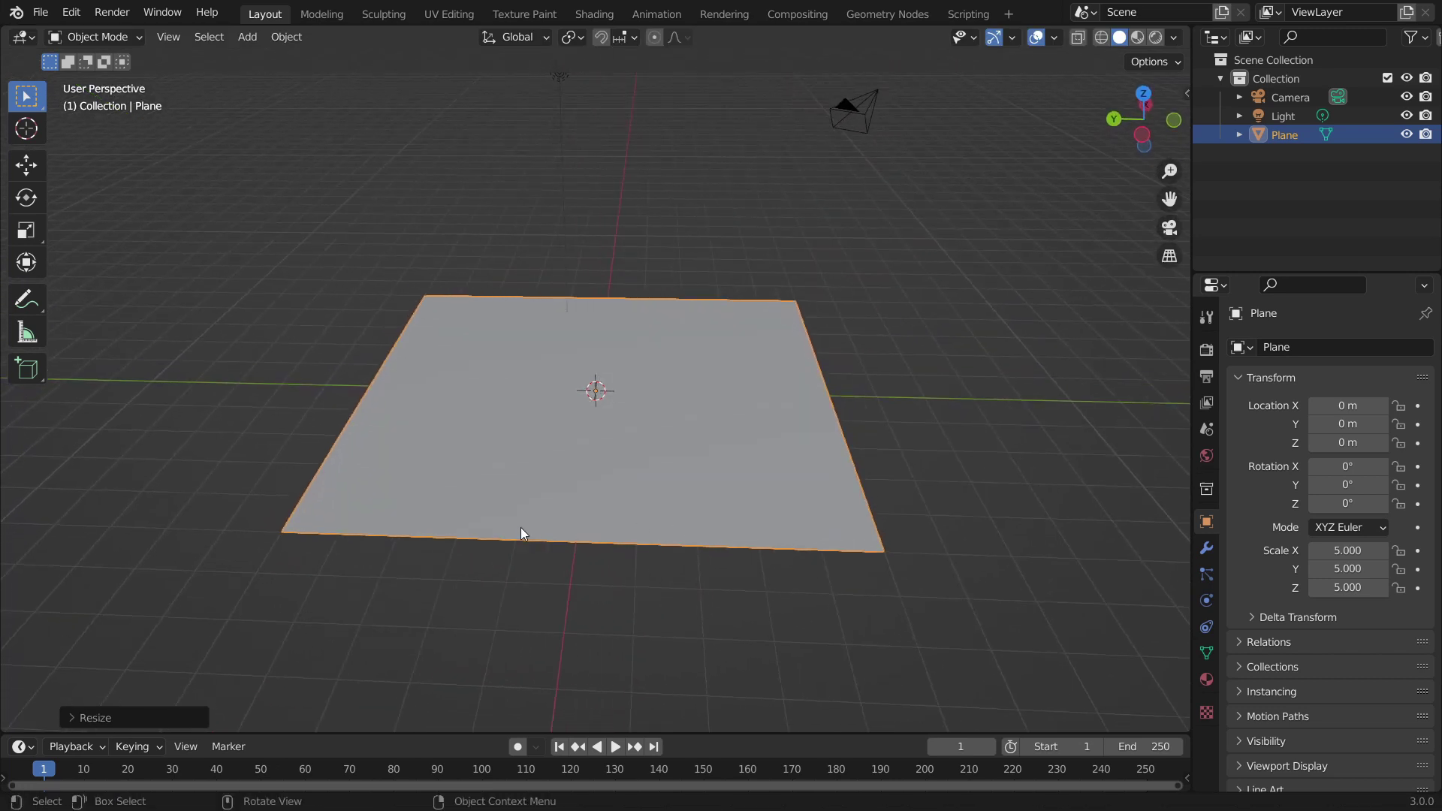
middle_click_drag(521, 527, 567, 502)
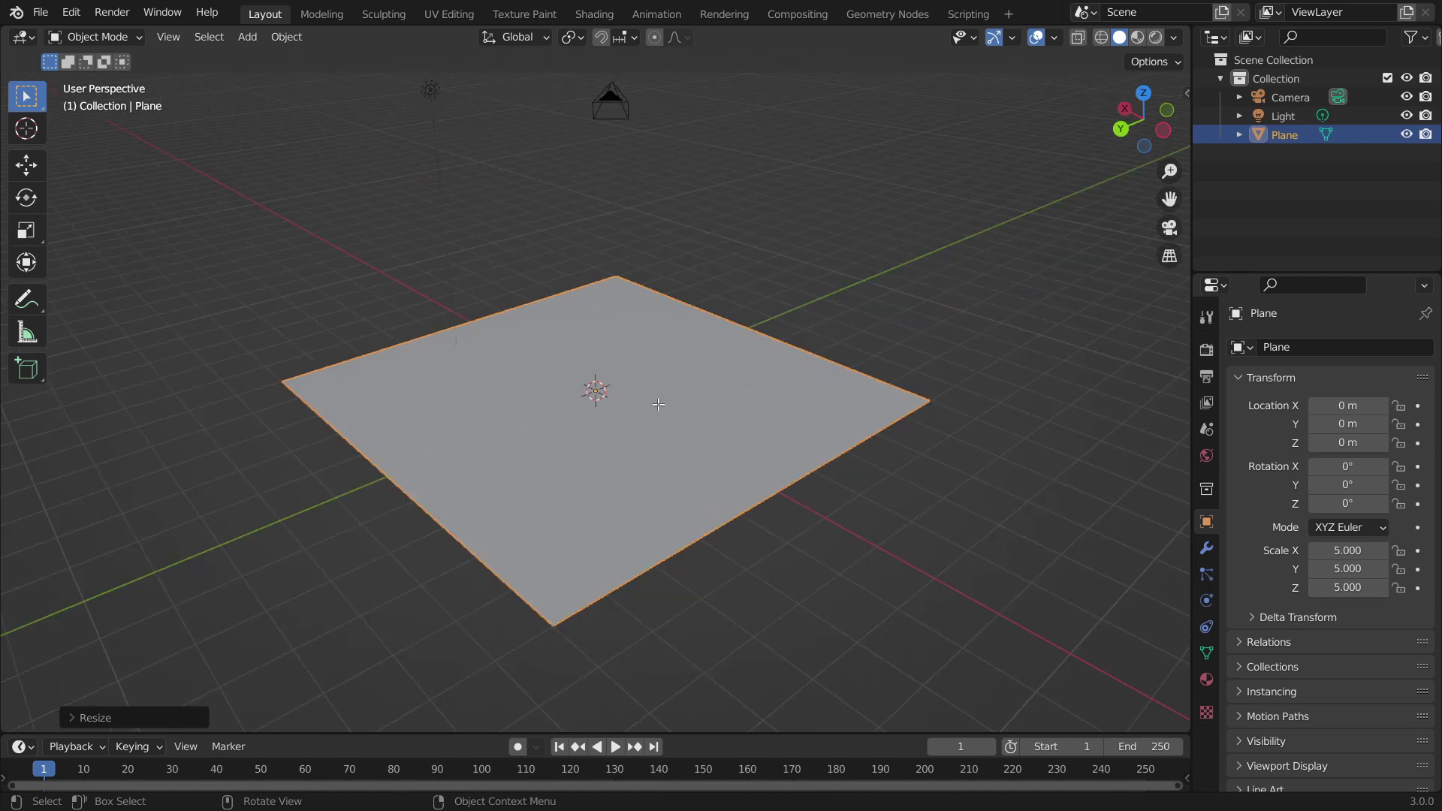
In Edit Mode, subdivide the plane with extra cuts, subdivide again, then return to Object Mode
key("Tab")
right_click(656, 404)
mouse_move(640, 340)
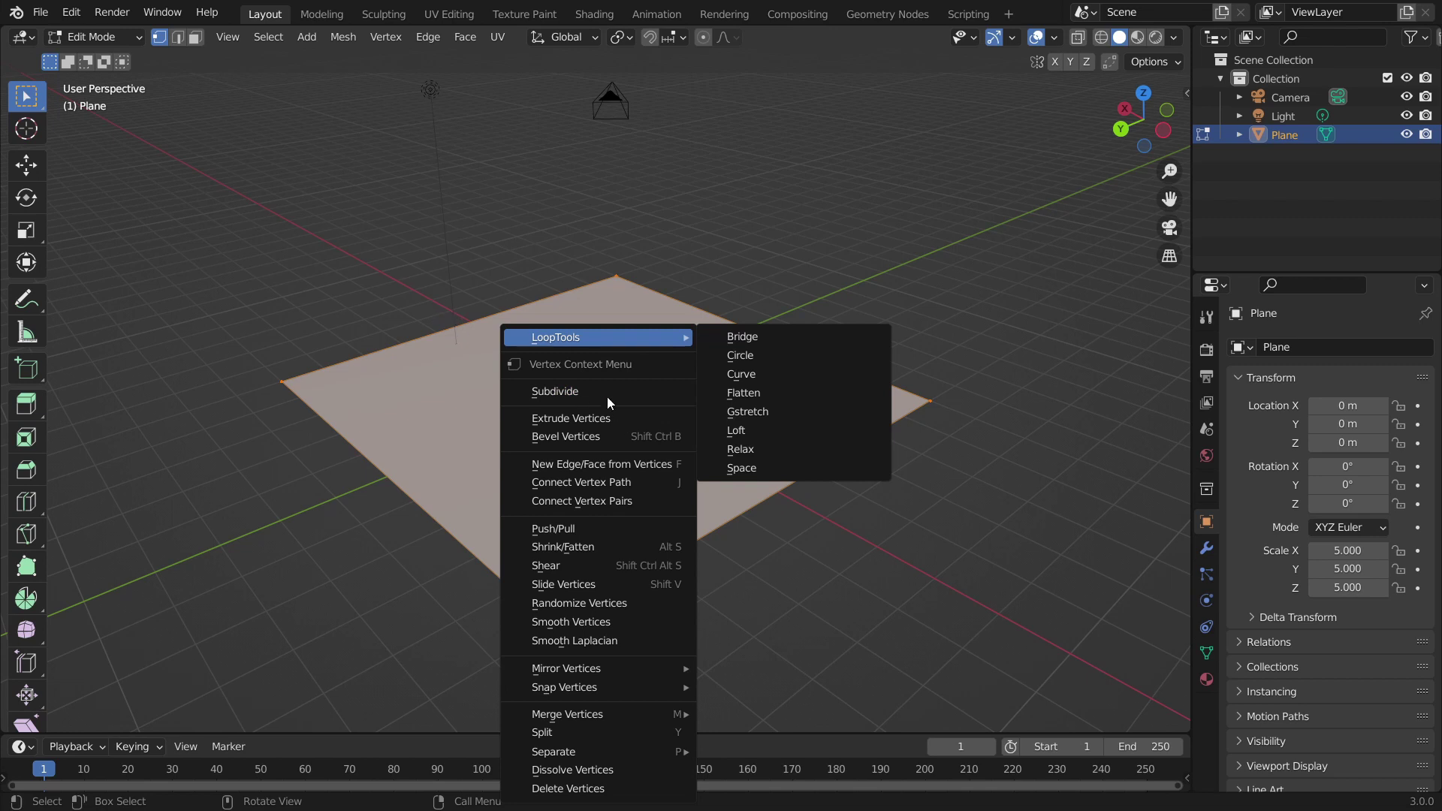
left_click(521, 392)
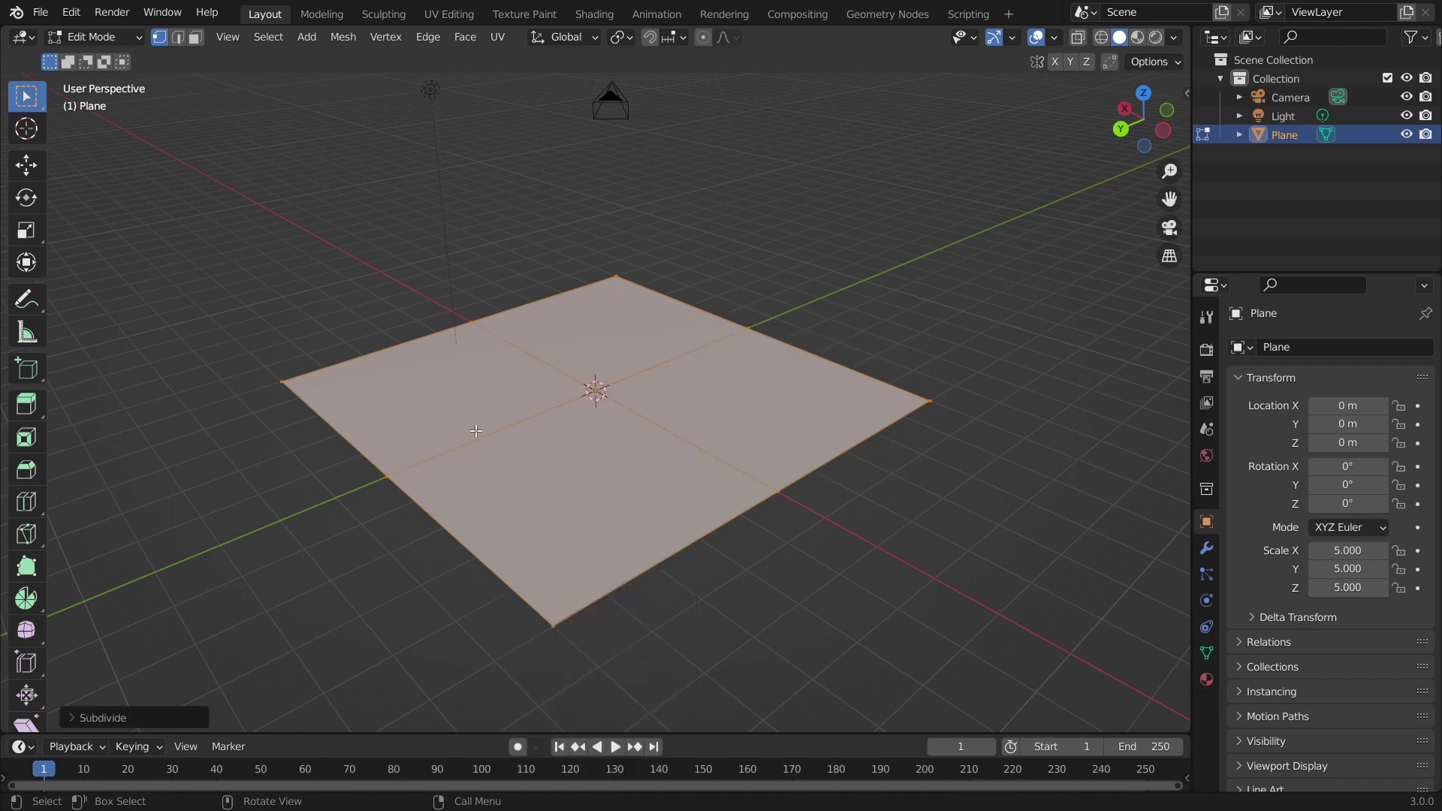
left_click(139, 721)
left_click(182, 593)
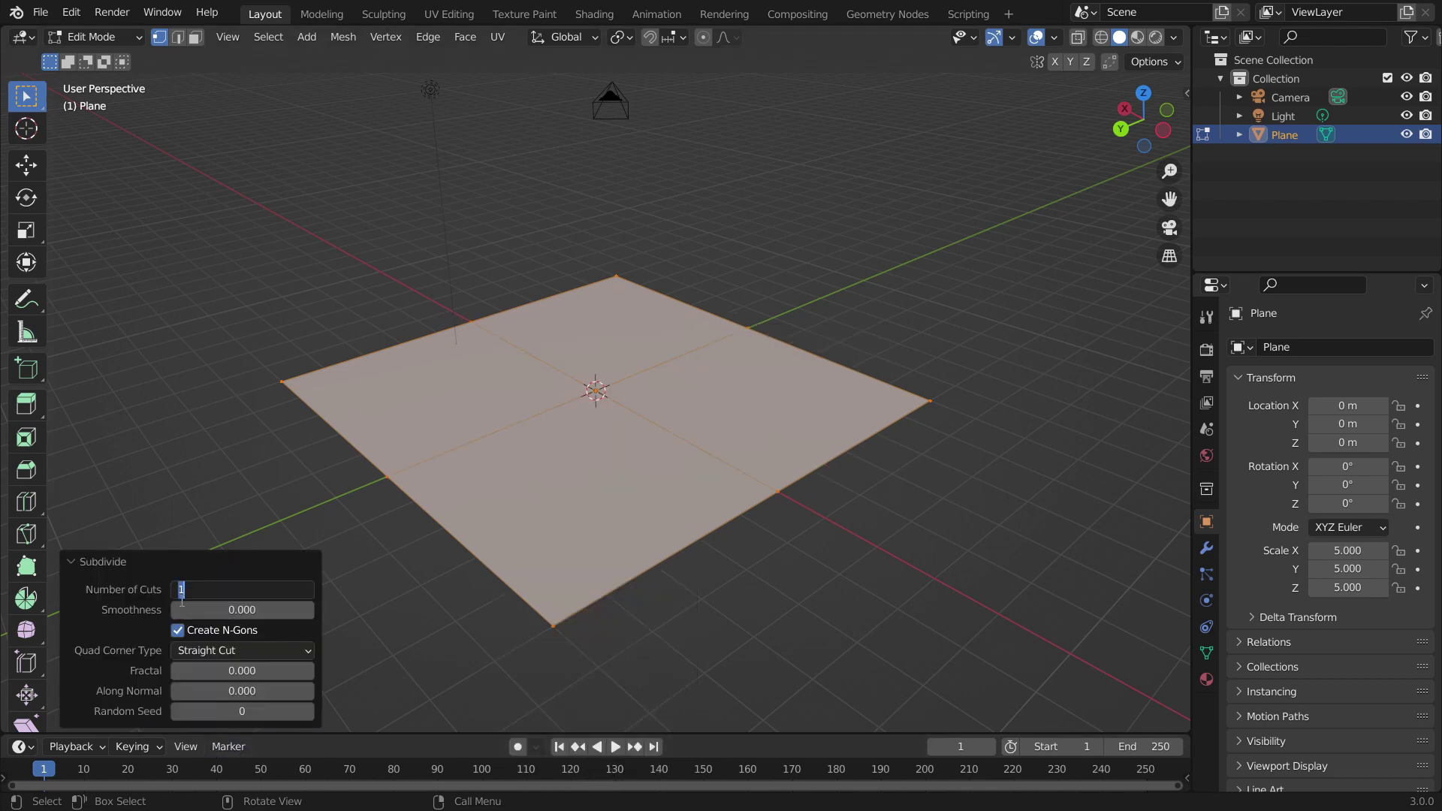
right_click(308, 364)
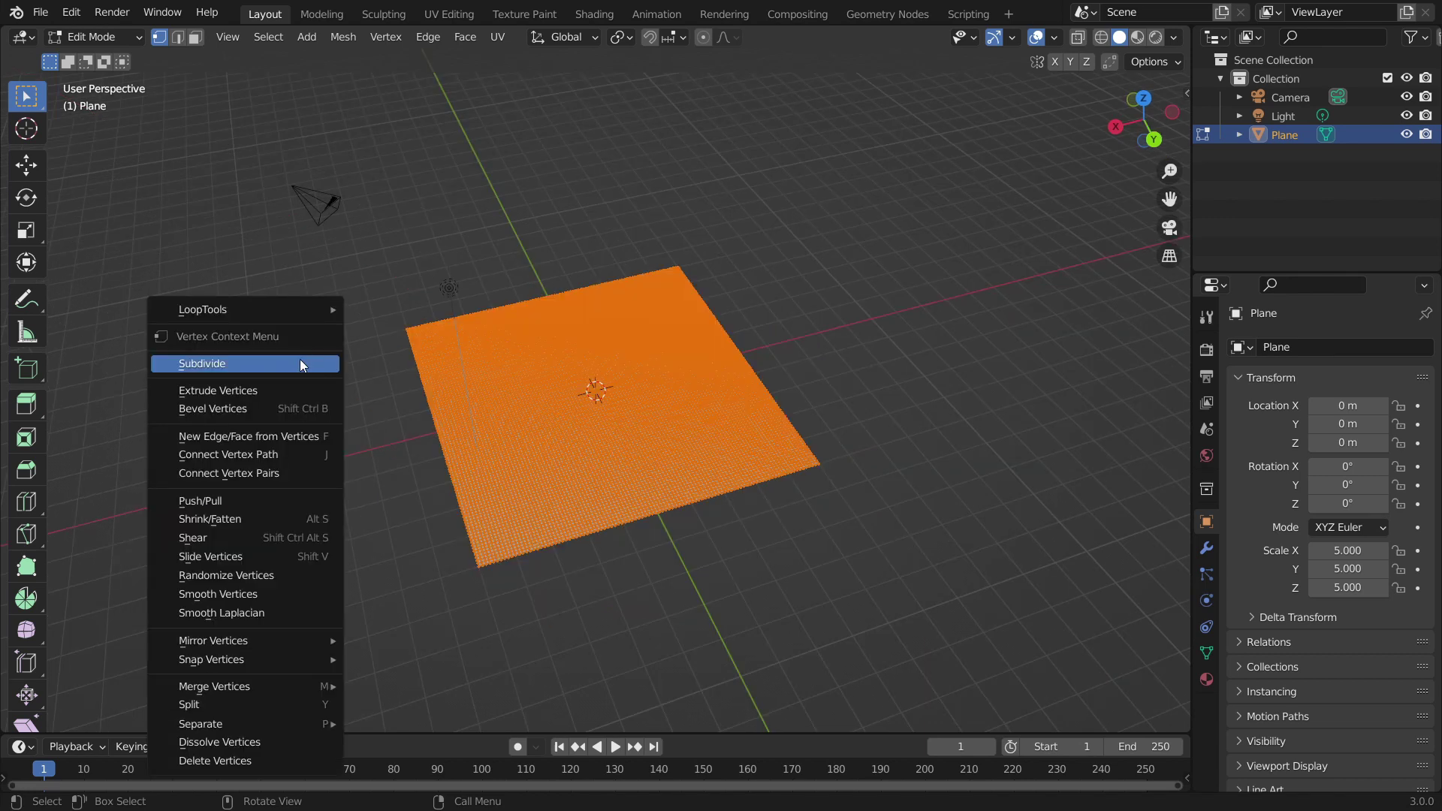
left_click(300, 365)
middle_click_drag(286, 373, 354, 451)
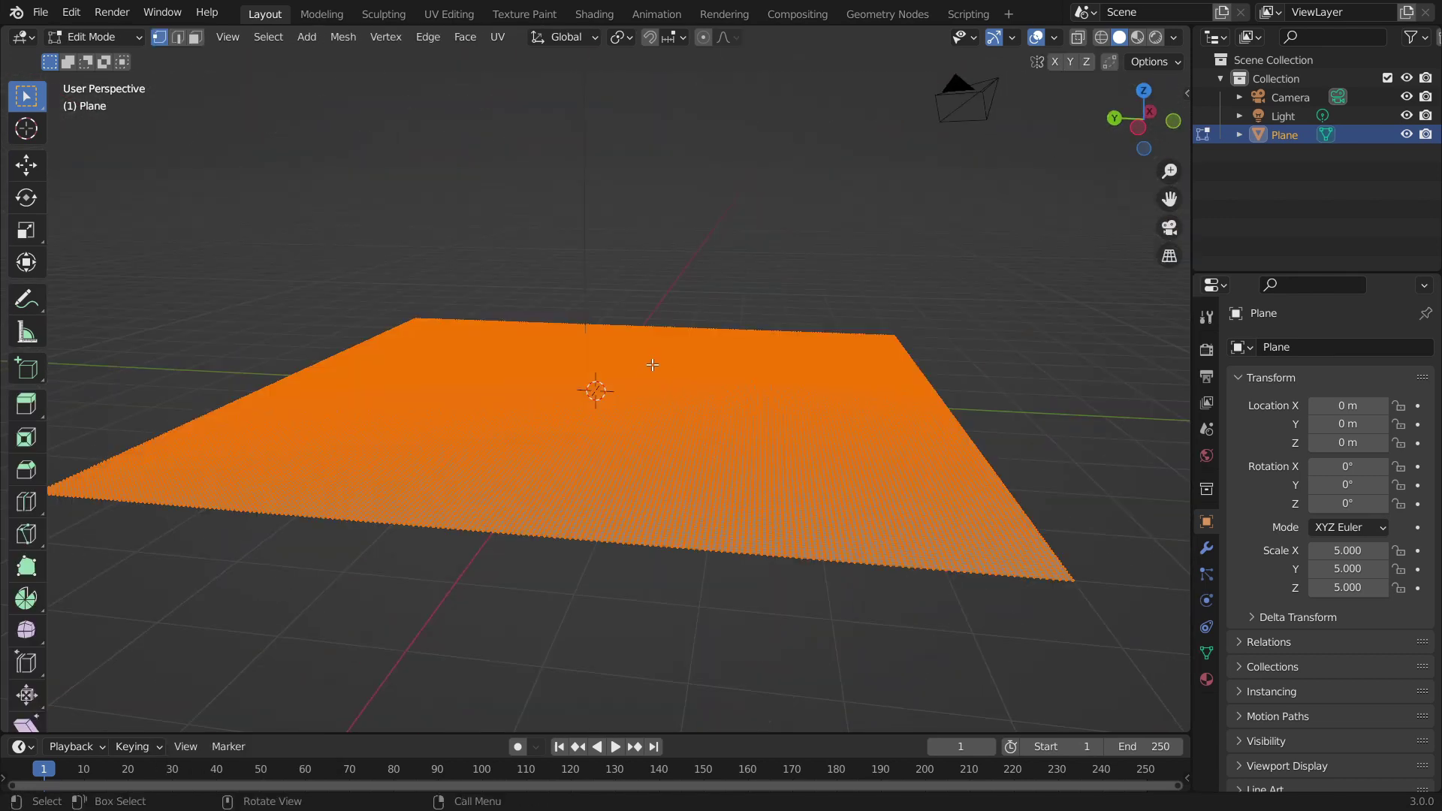
key("Tab")
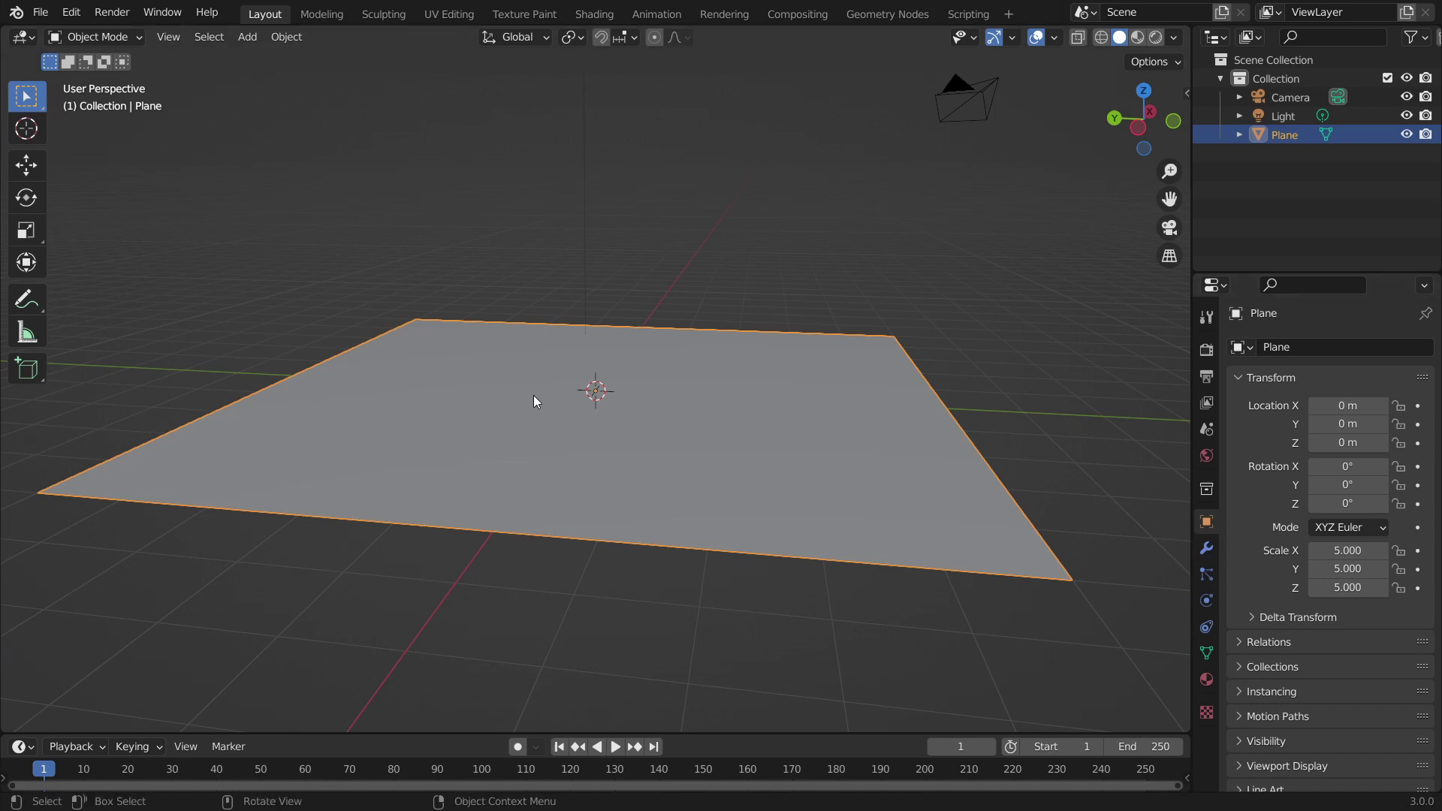
Add a UV sphere and raise it straight up to Z 4.1386 m
key("shift+a")
mouse_move(533, 395)
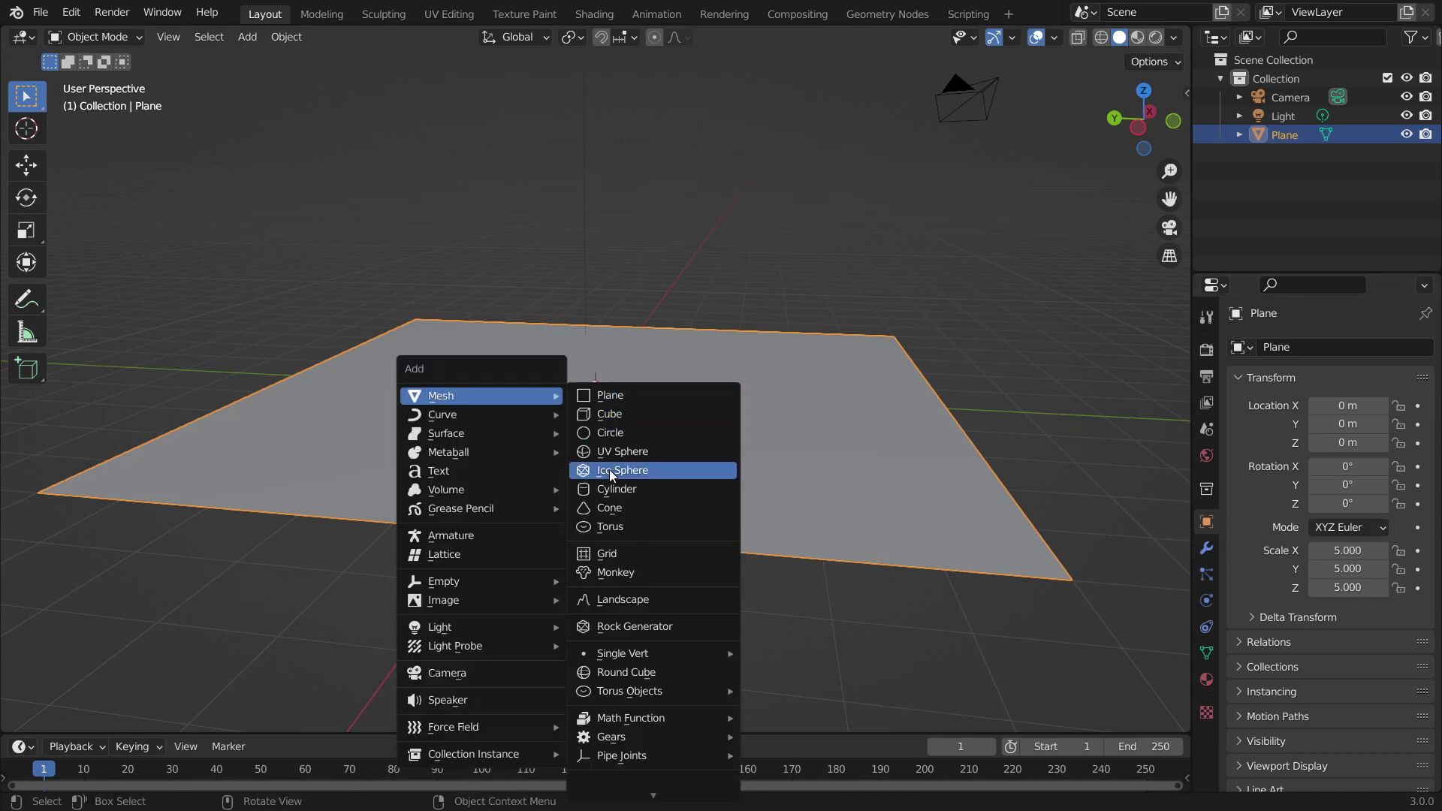
left_click(609, 451)
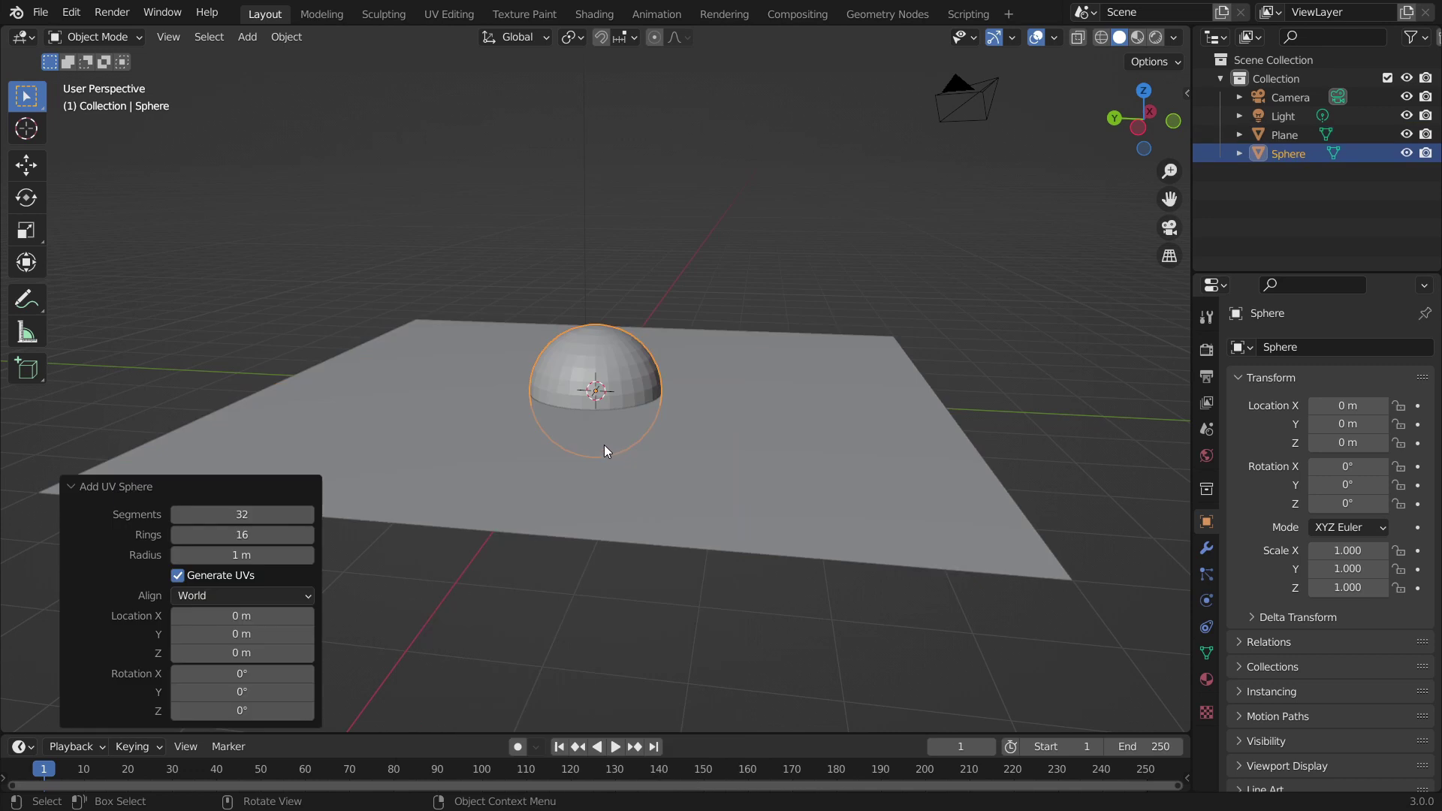
key("g")
key("z")
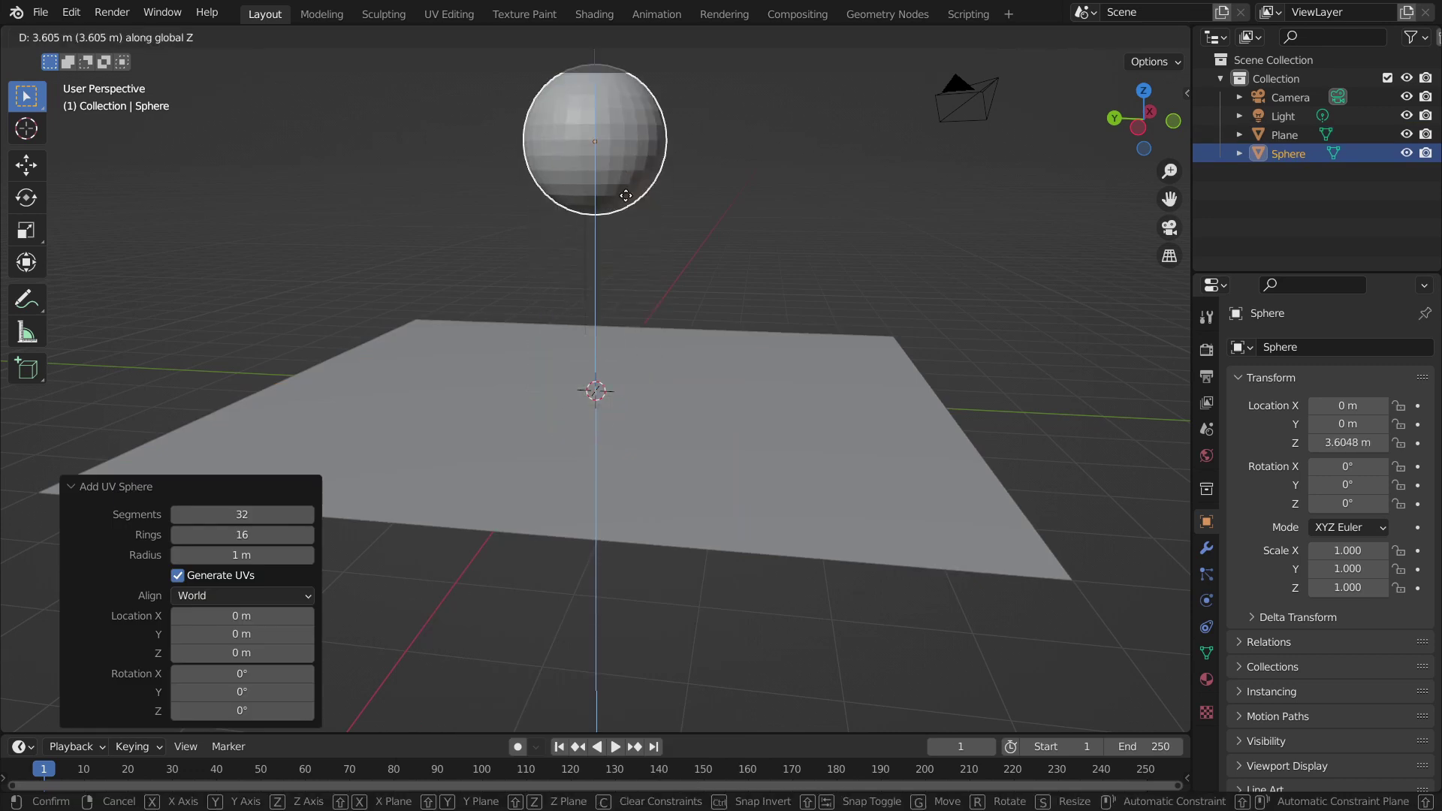
left_click(664, 223)
scroll(663, 224, "down", 4)
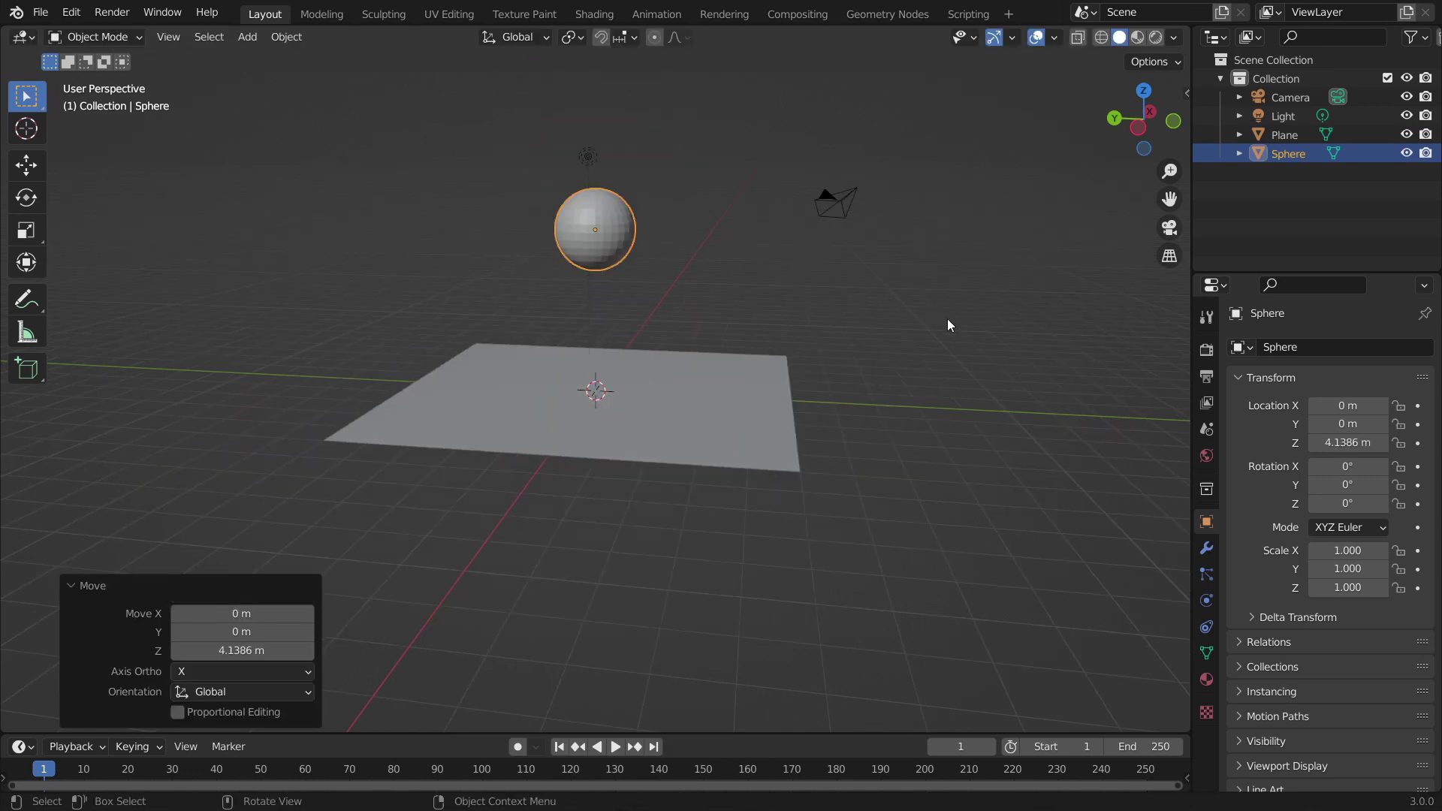
Shrink the sphere to scale 0.586 and reselect the plane
key("s")
left_click(782, 268)
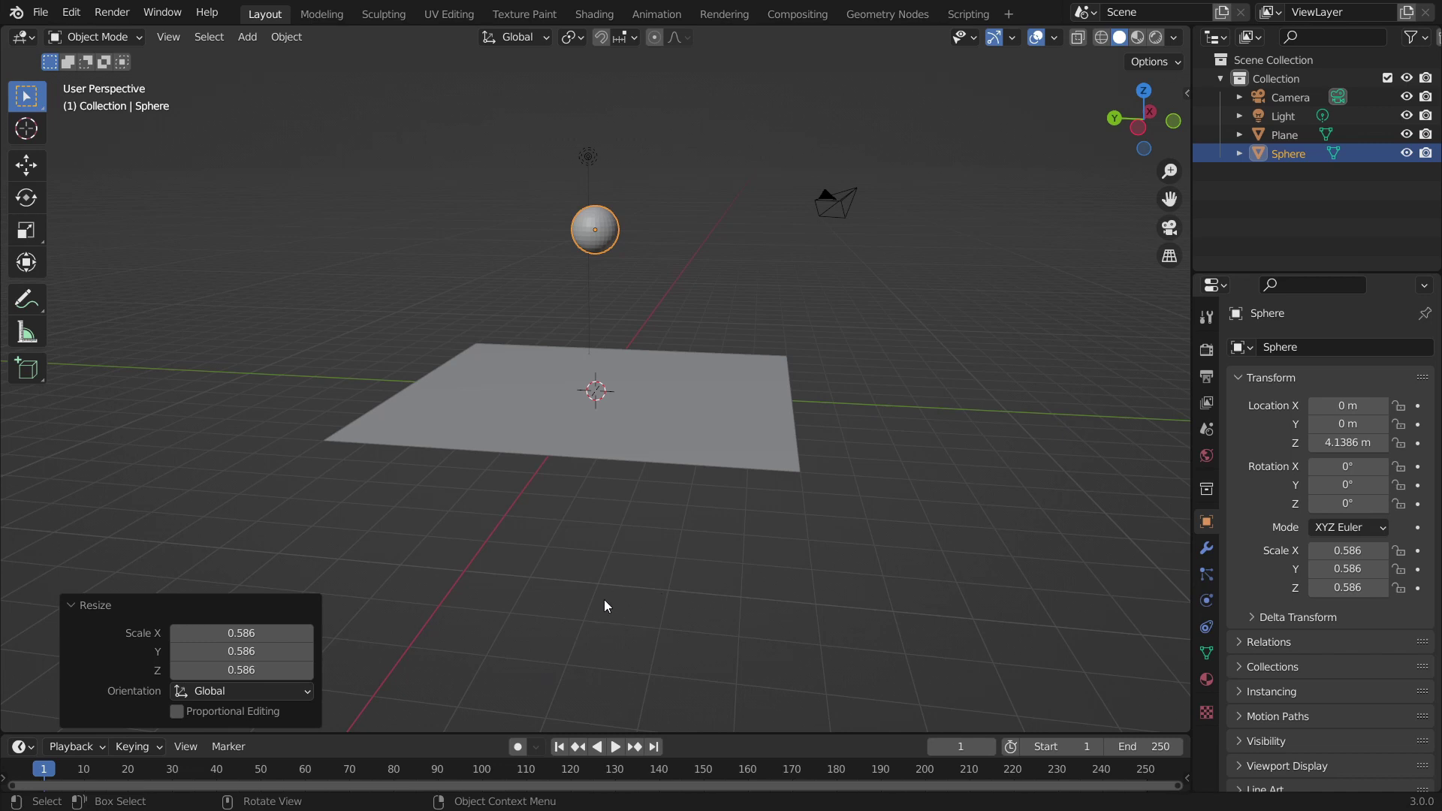
middle_click_drag(604, 599, 711, 608)
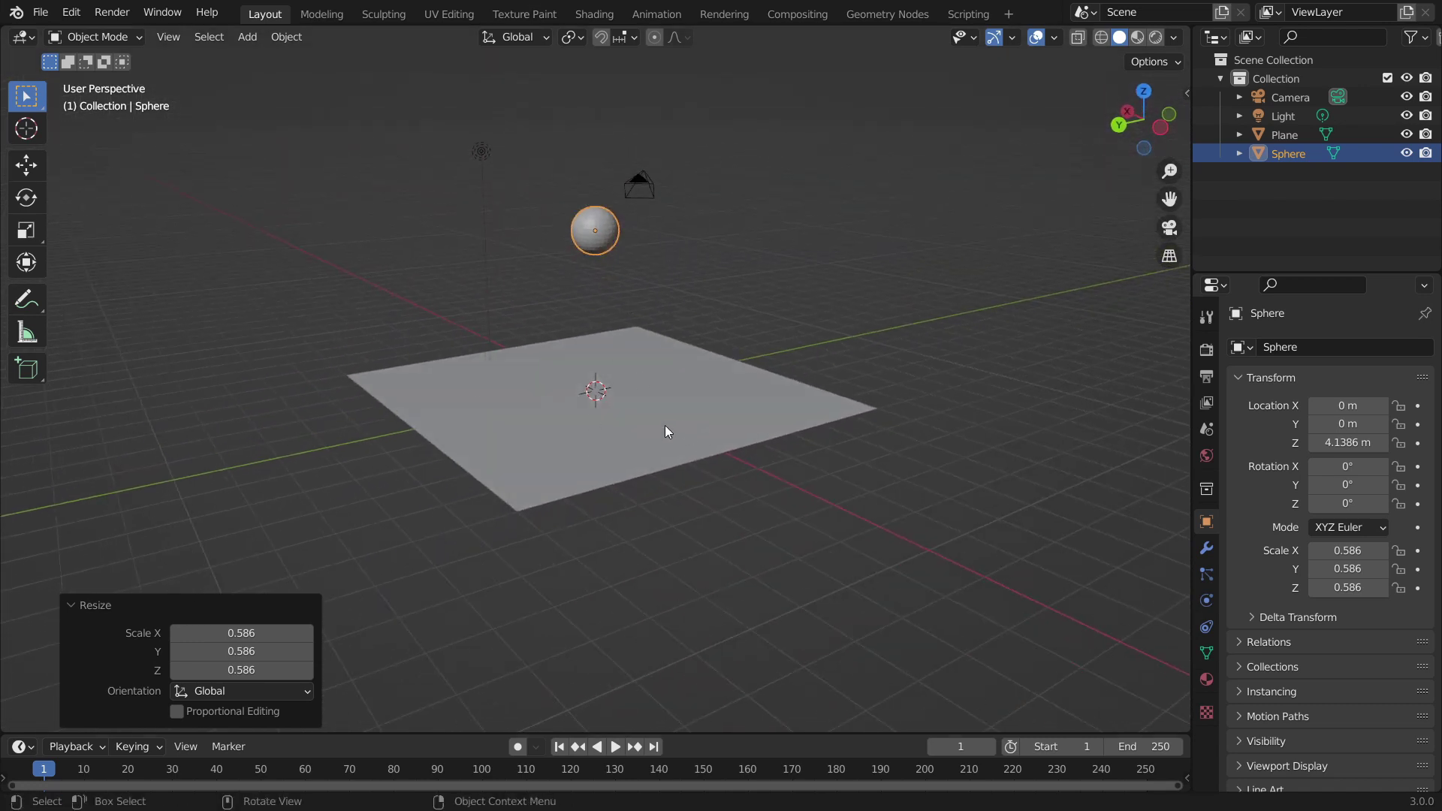
left_click(646, 415)
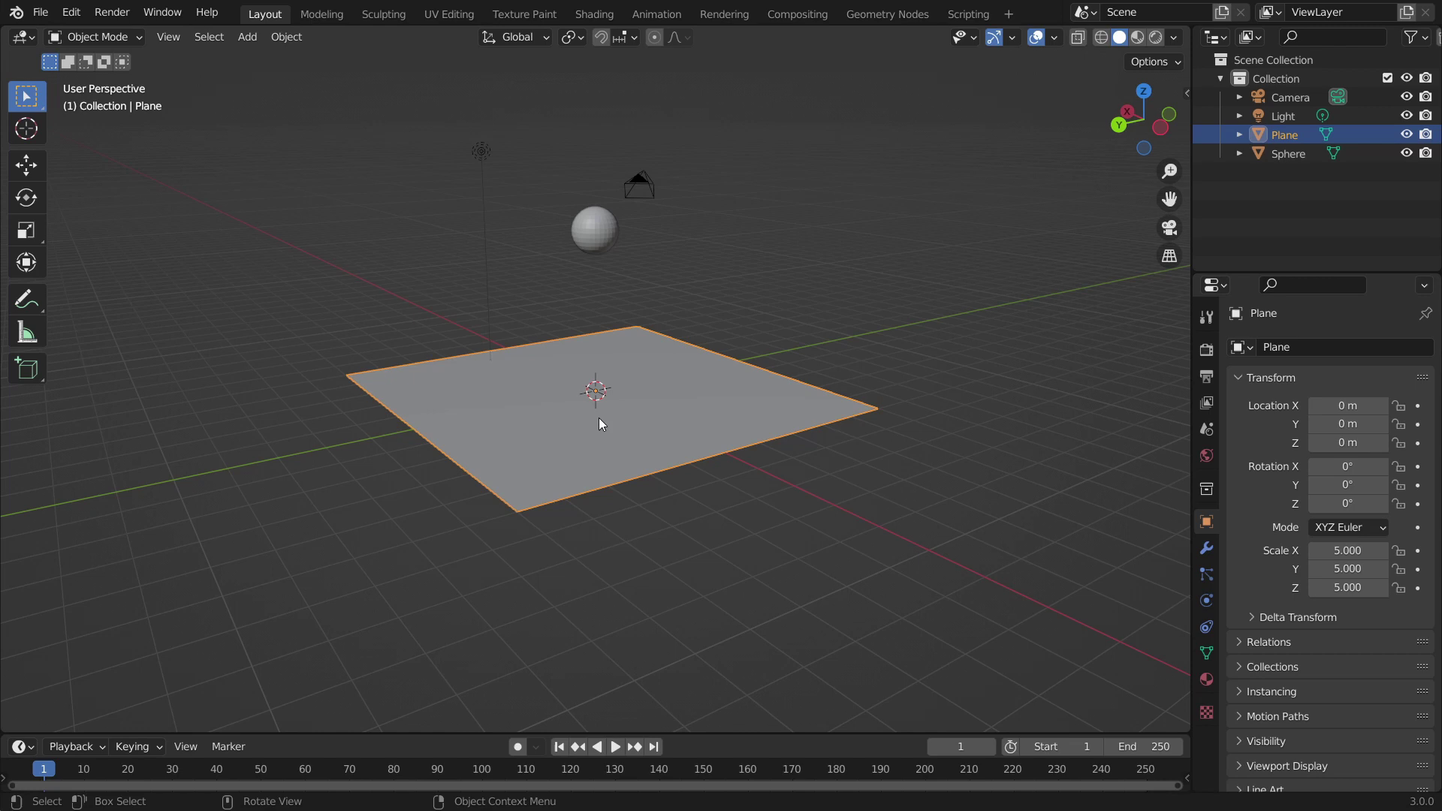
Make the plane a Dynamic Paint canvas with a Displace surface
left_click(1206, 601)
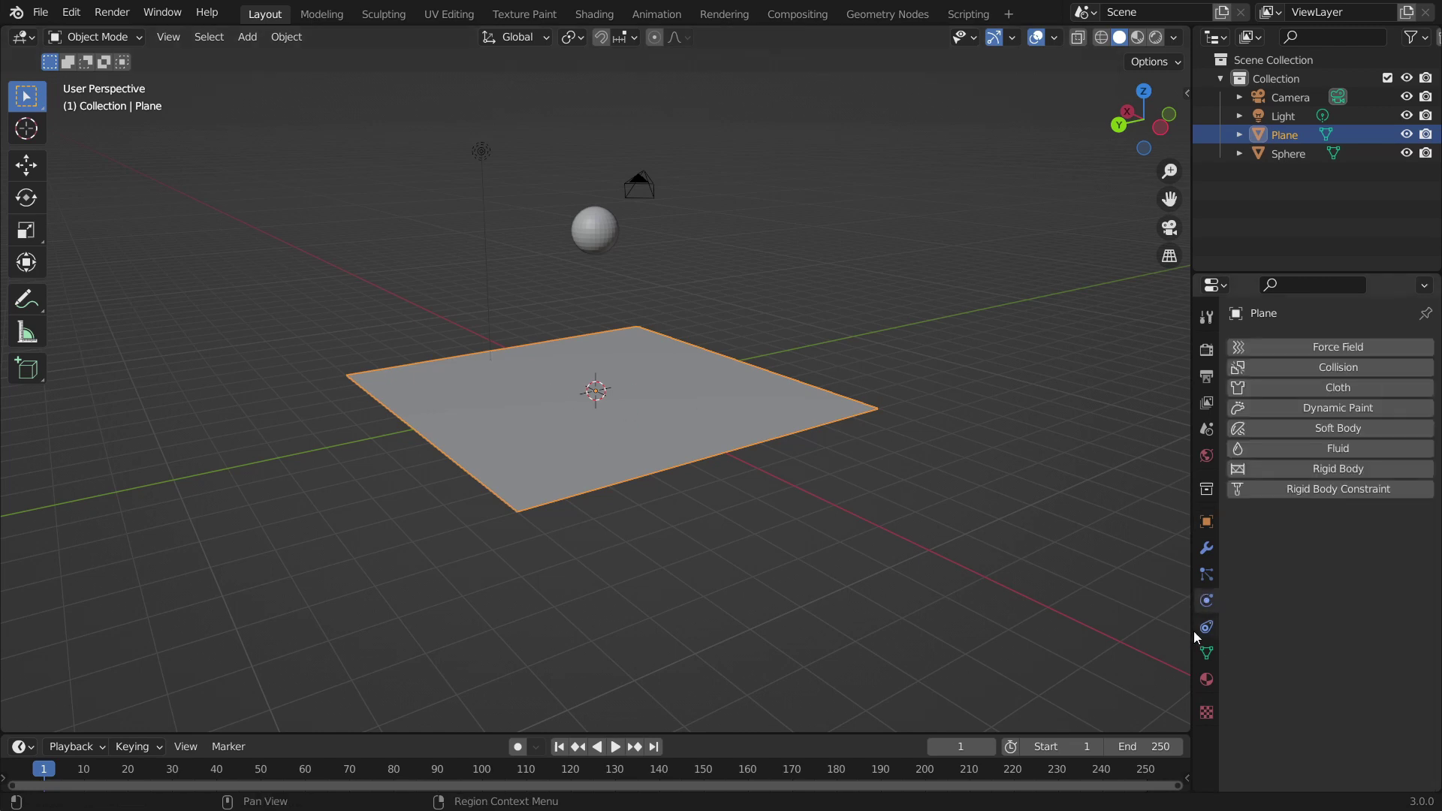
left_click(1338, 407)
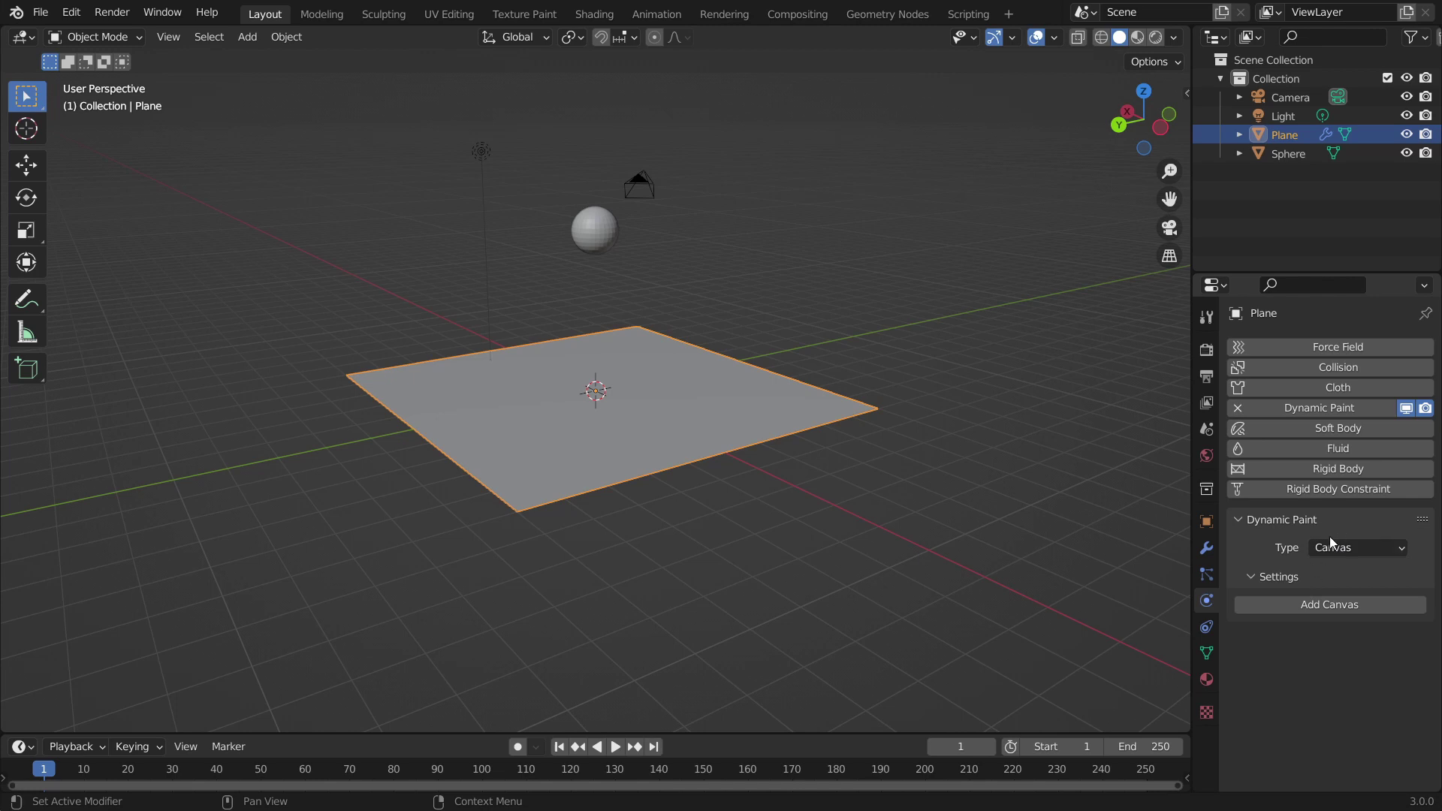
left_click(1320, 605)
scroll(1322, 676, "down", 5)
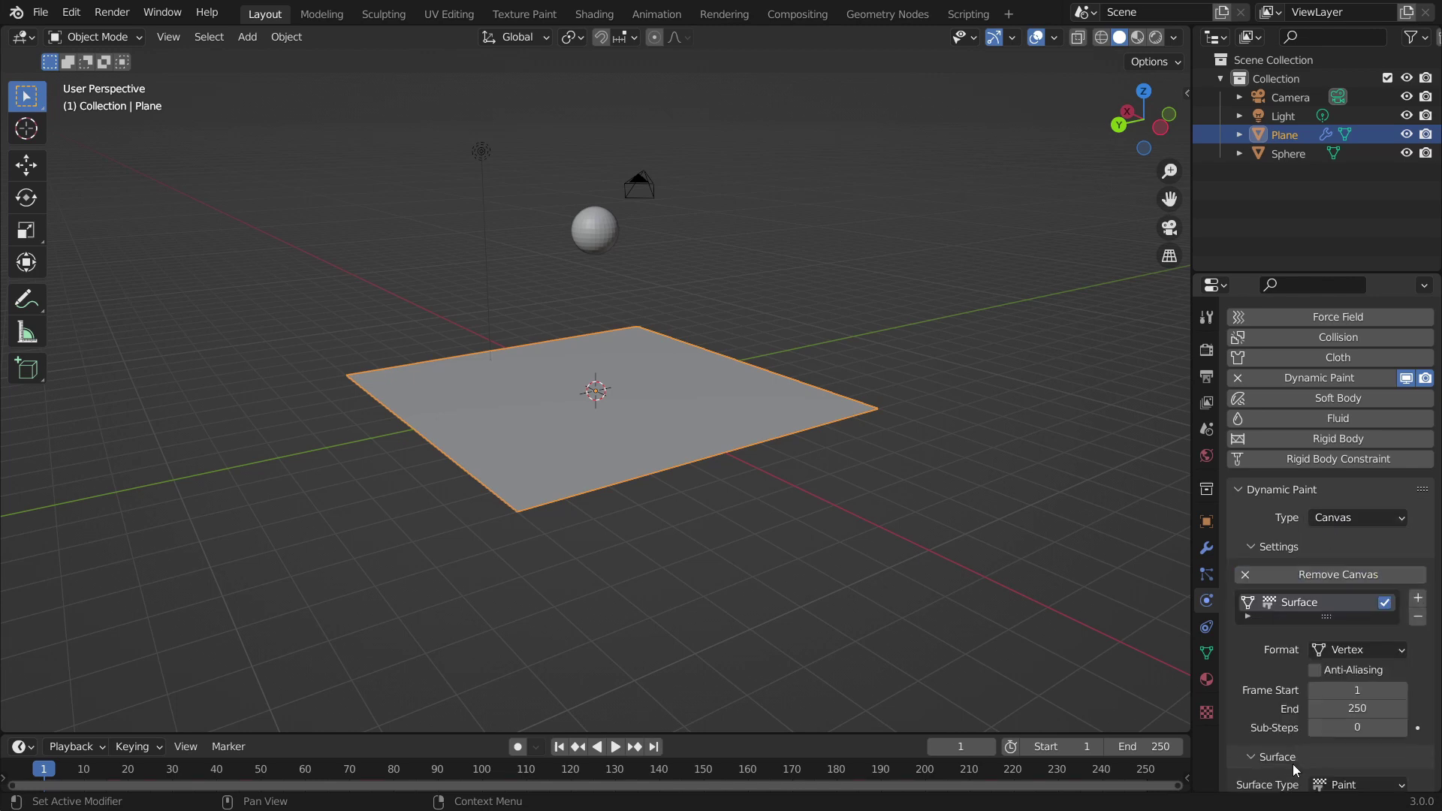
left_click(1344, 663)
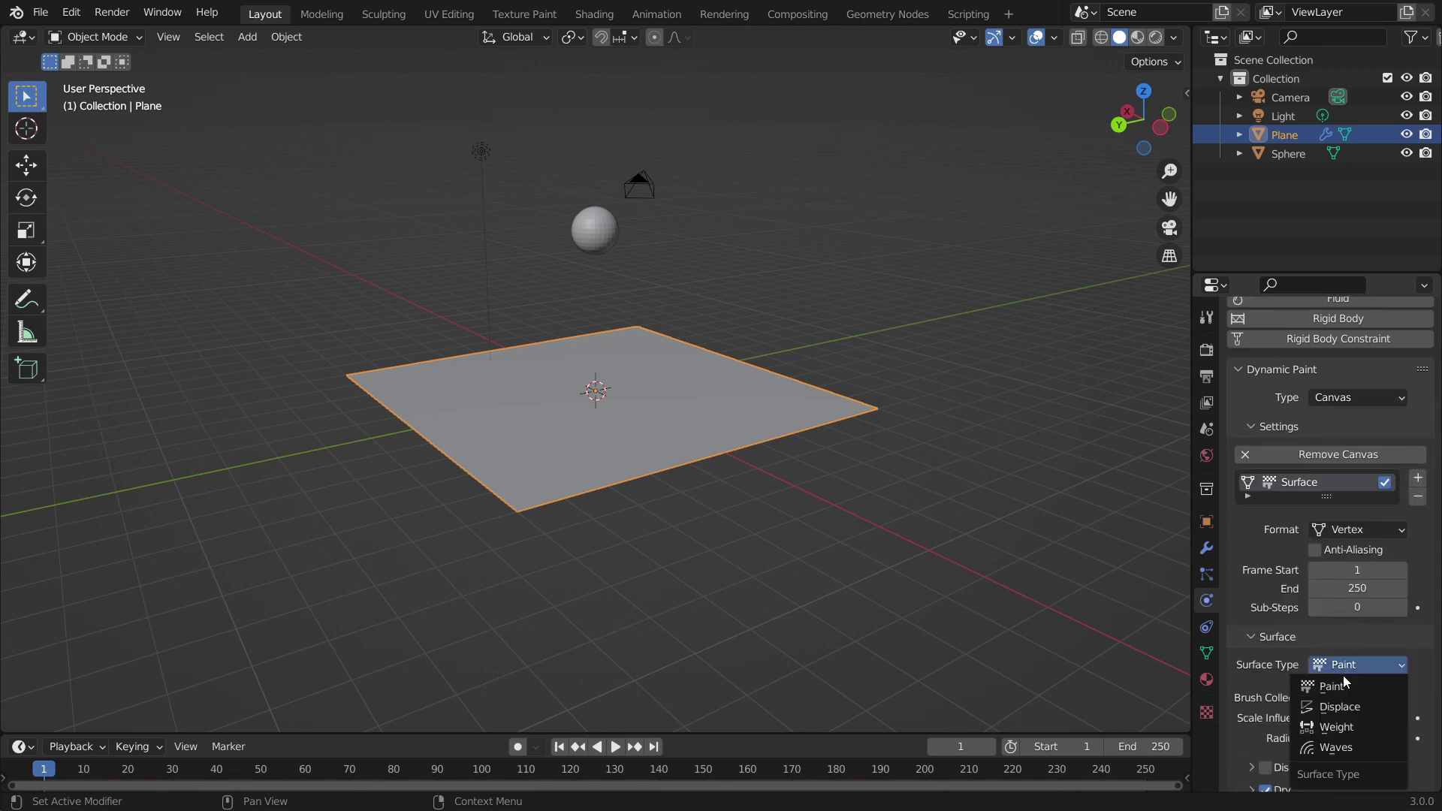
left_click(1335, 703)
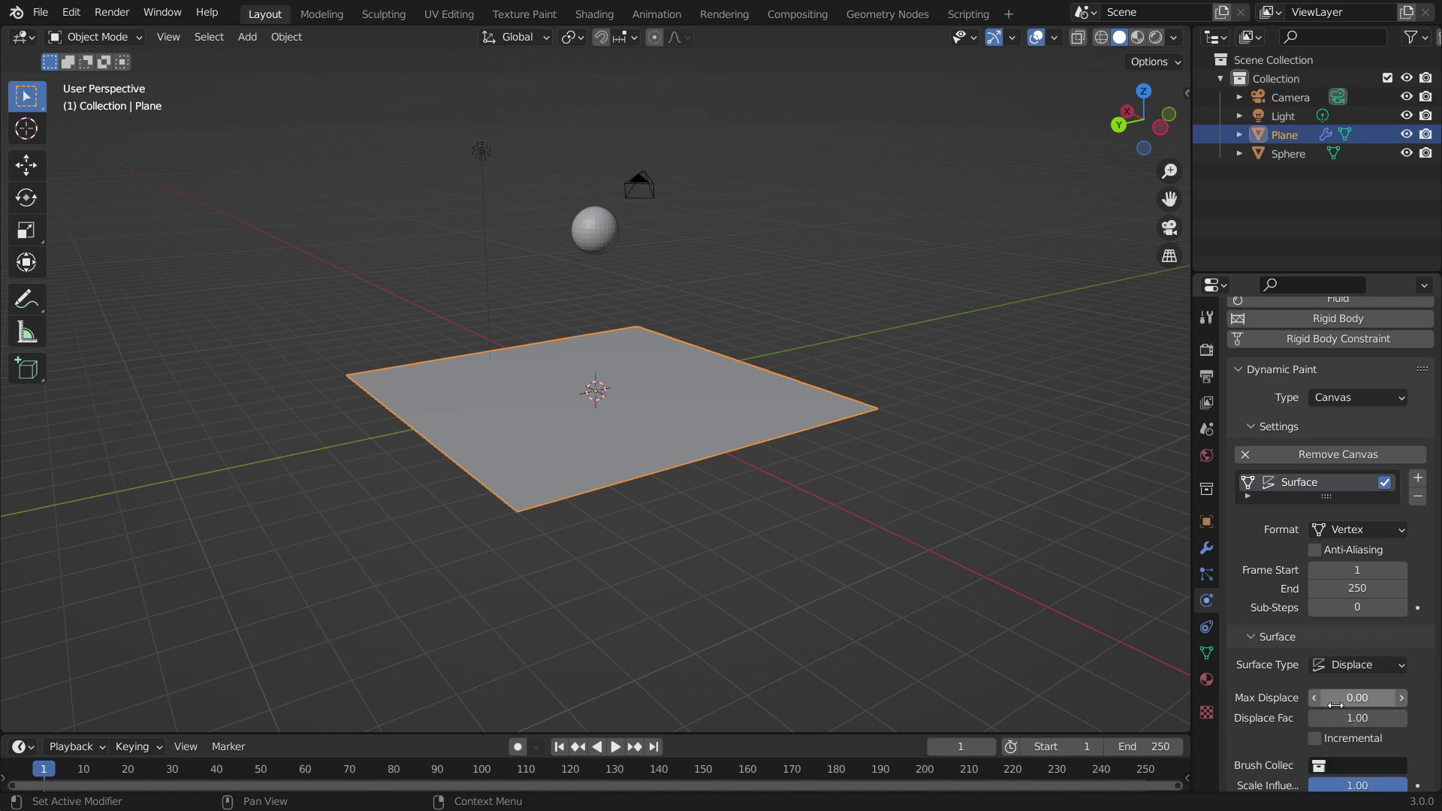
Give the sphere Dynamic Paint of type Brush and add its brush settings
left_click(599, 230)
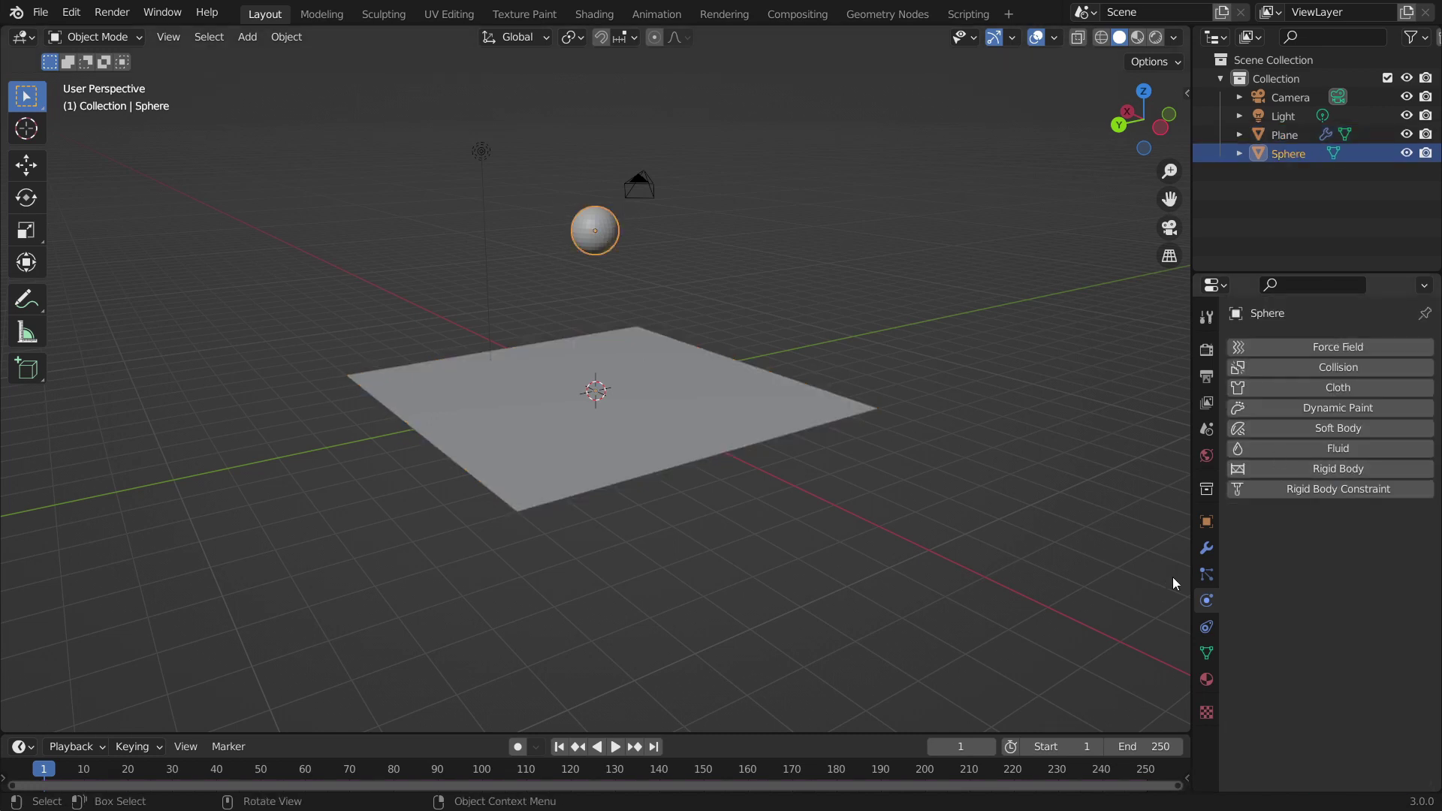
left_click(1298, 403)
left_click(1340, 553)
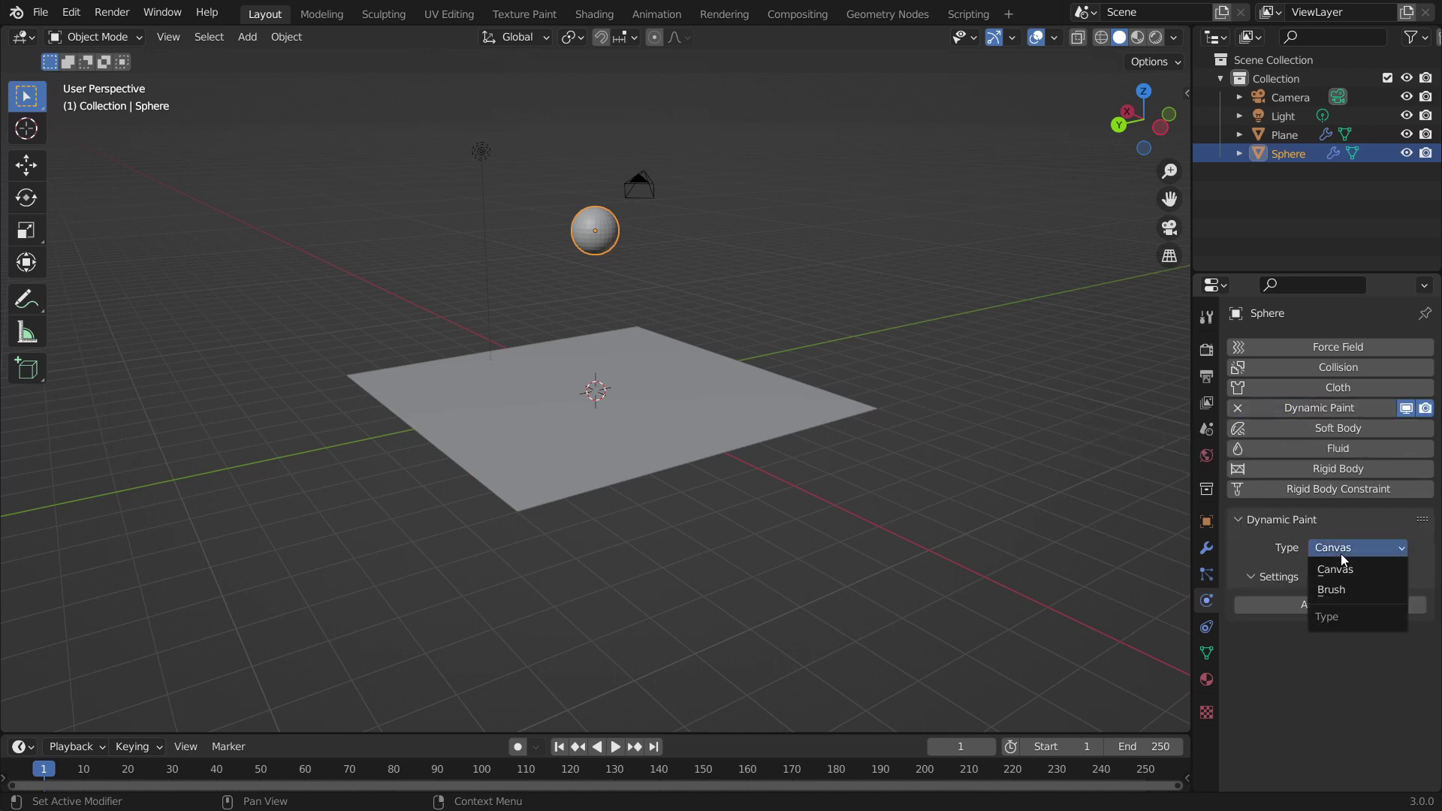
left_click(1335, 592)
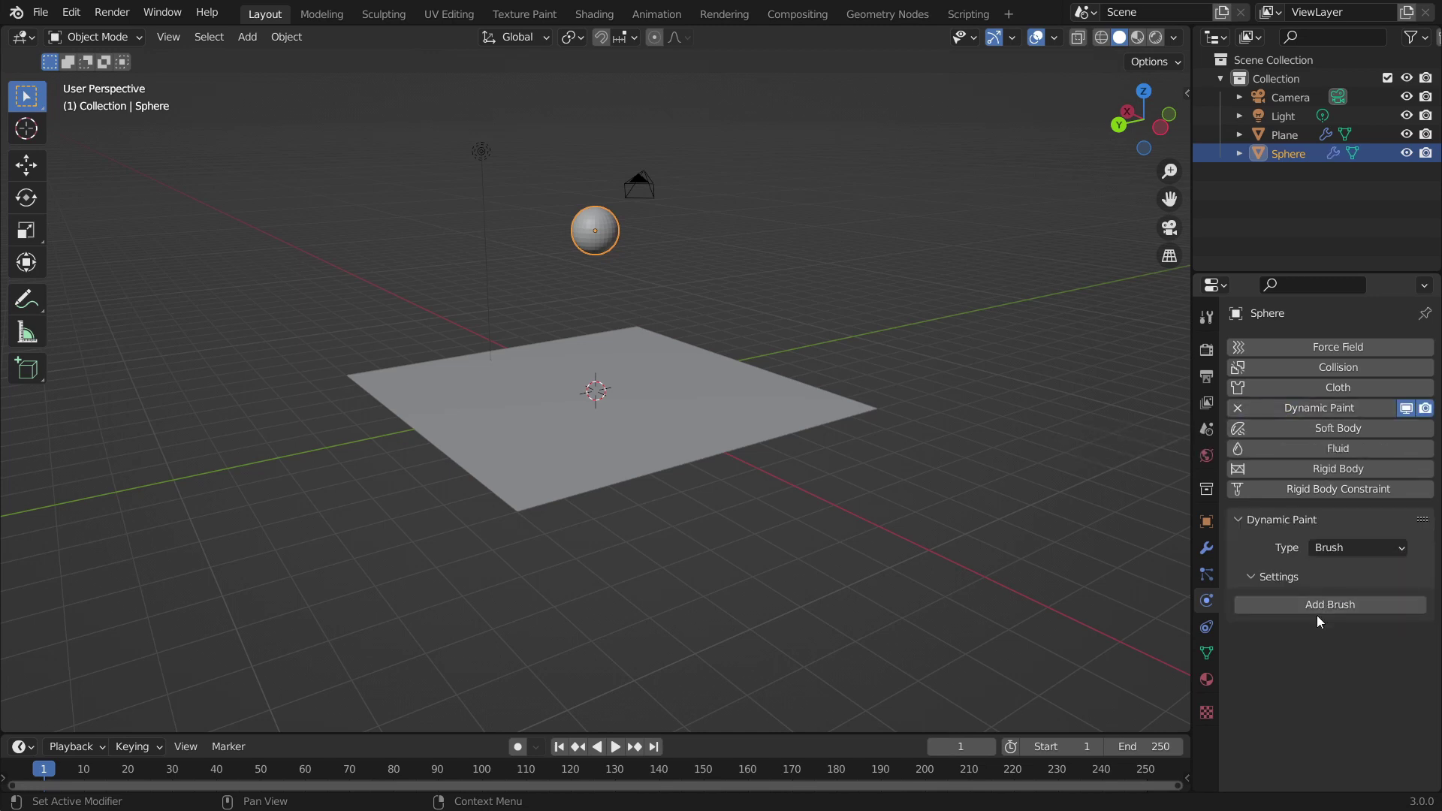
left_click(1311, 607)
scroll(1309, 605, "down", 2)
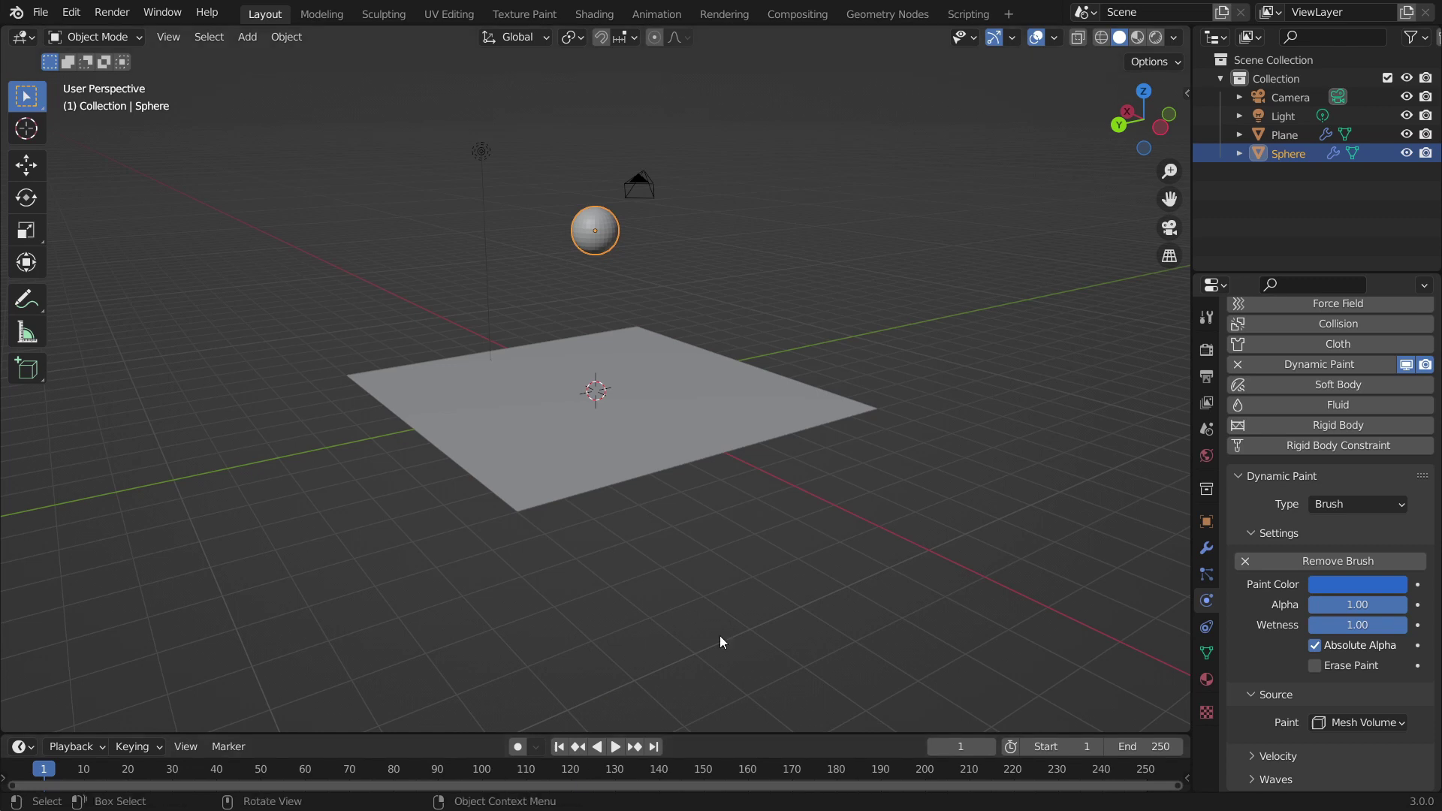
With playback running, sink the sphere halfway into the plane, then select the plane and stop playback
left_click(615, 747)
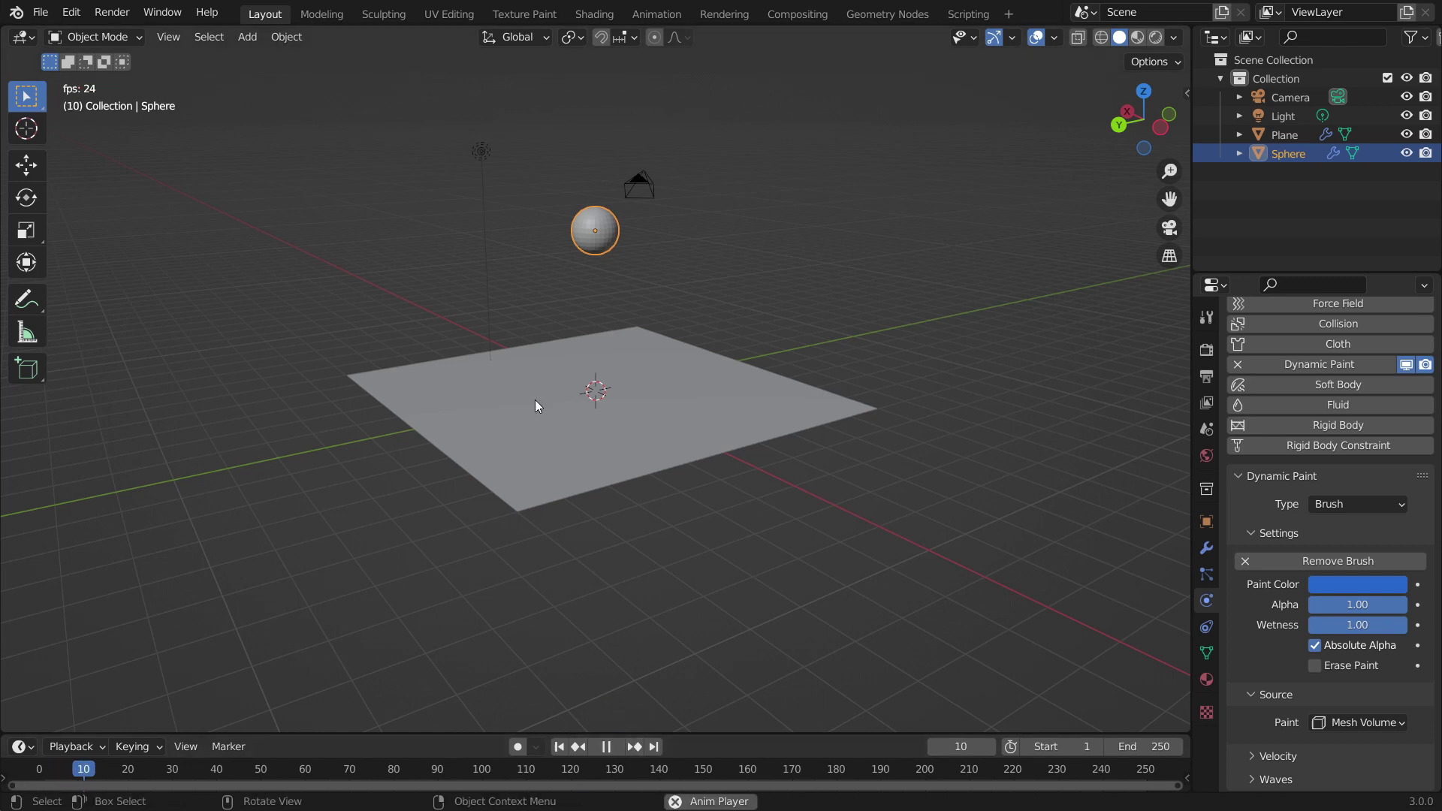
key("g")
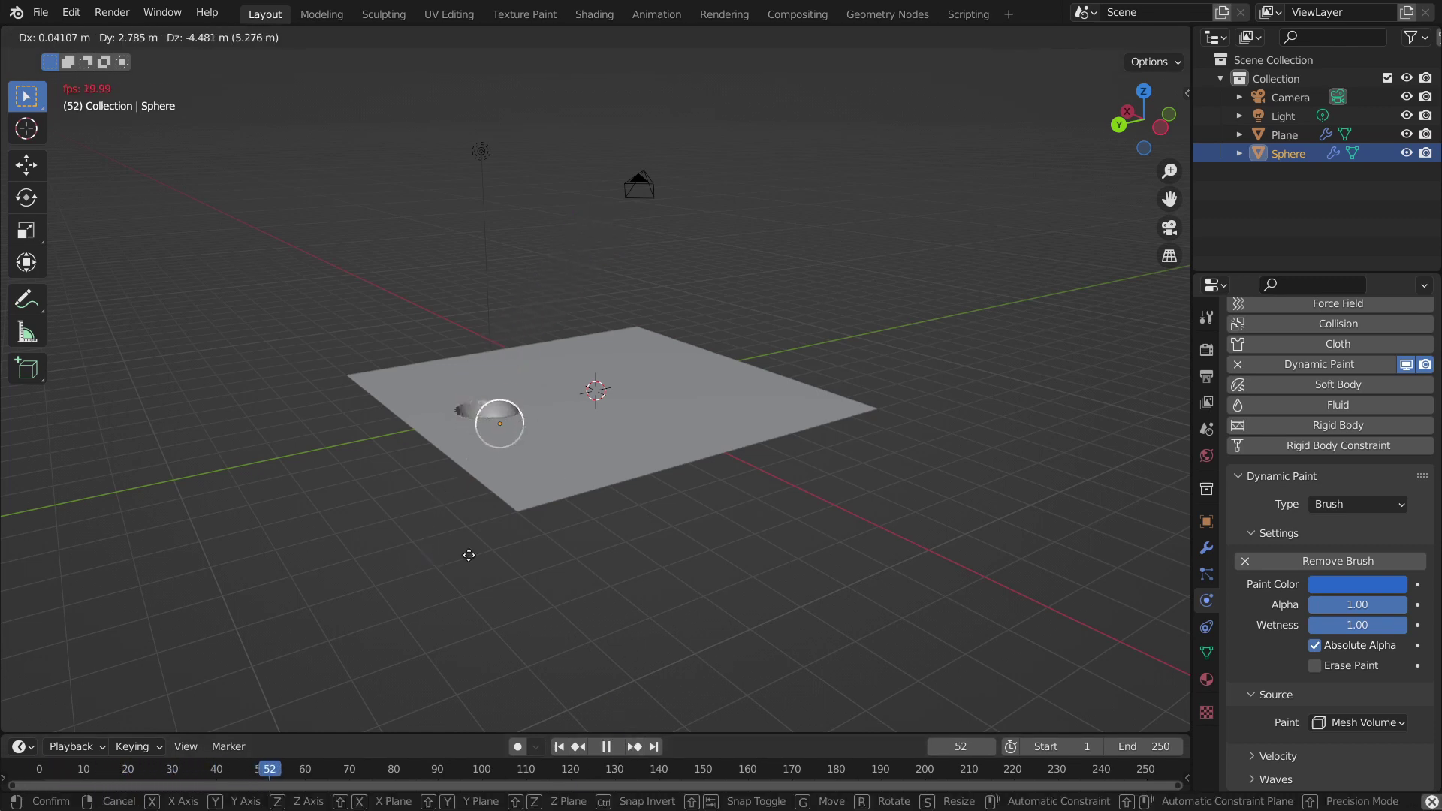
left_click(549, 539)
middle_click_drag(547, 533, 759, 547)
scroll(759, 548, "up", 4)
key("g")
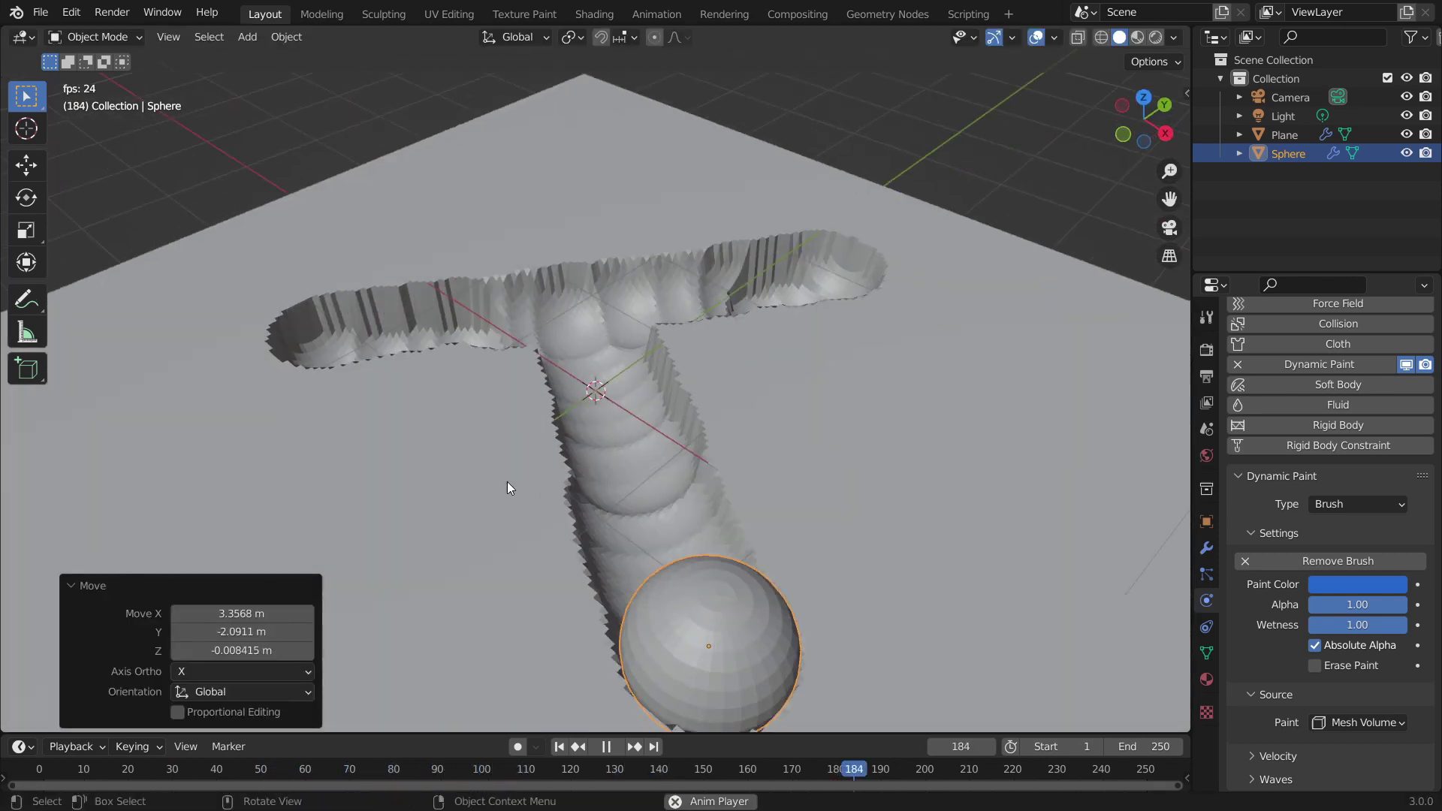
middle_click_drag(608, 530, 574, 532)
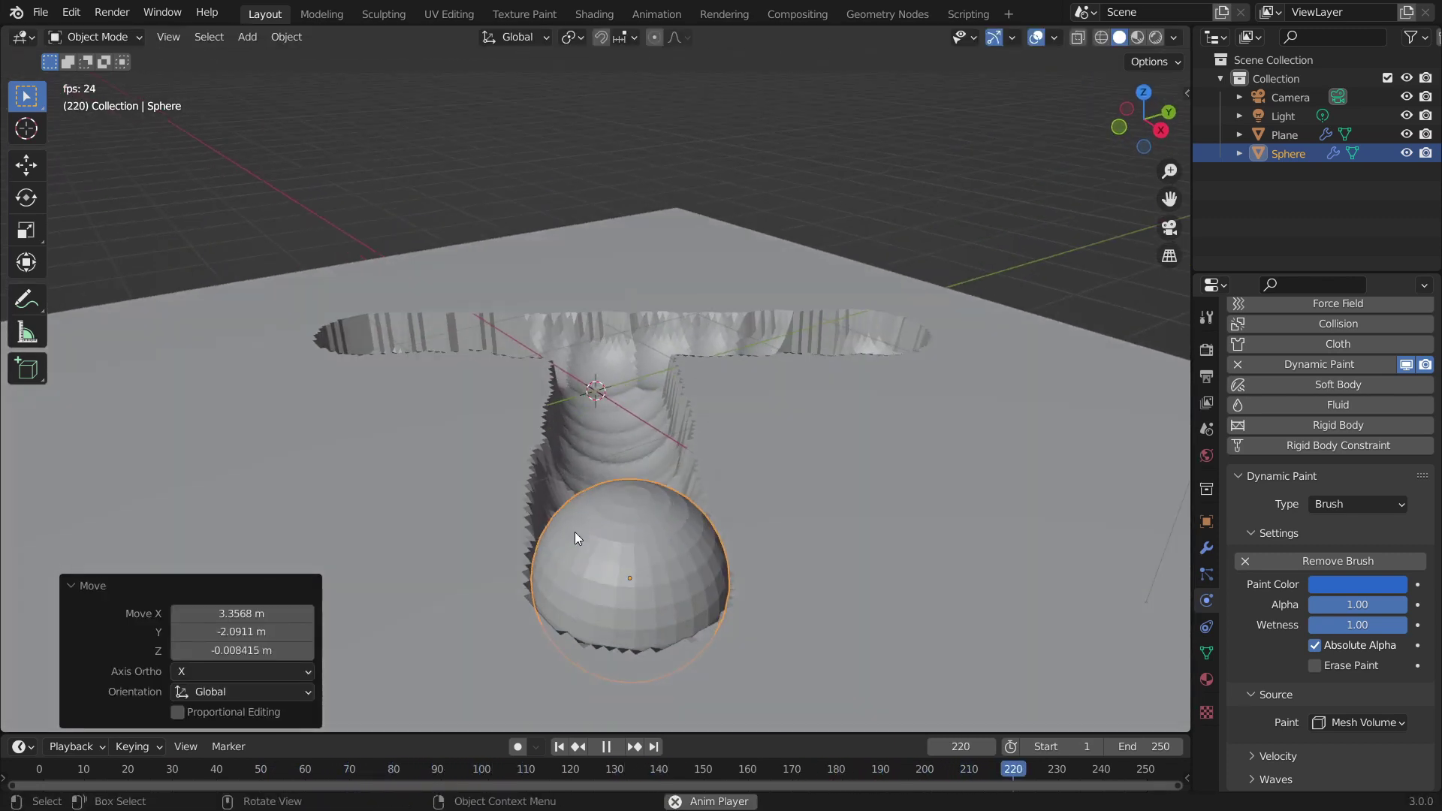
left_click(499, 448)
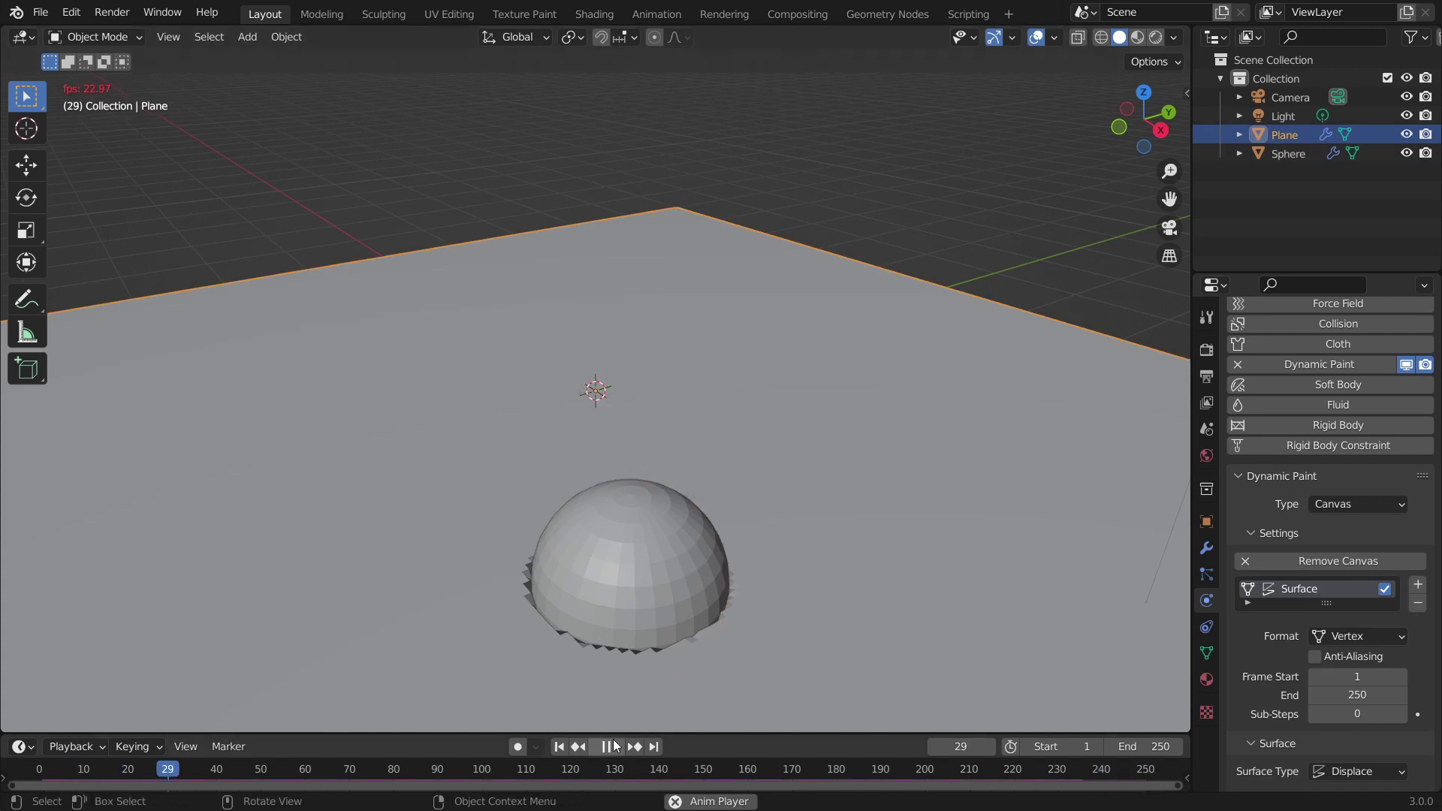
key("space")
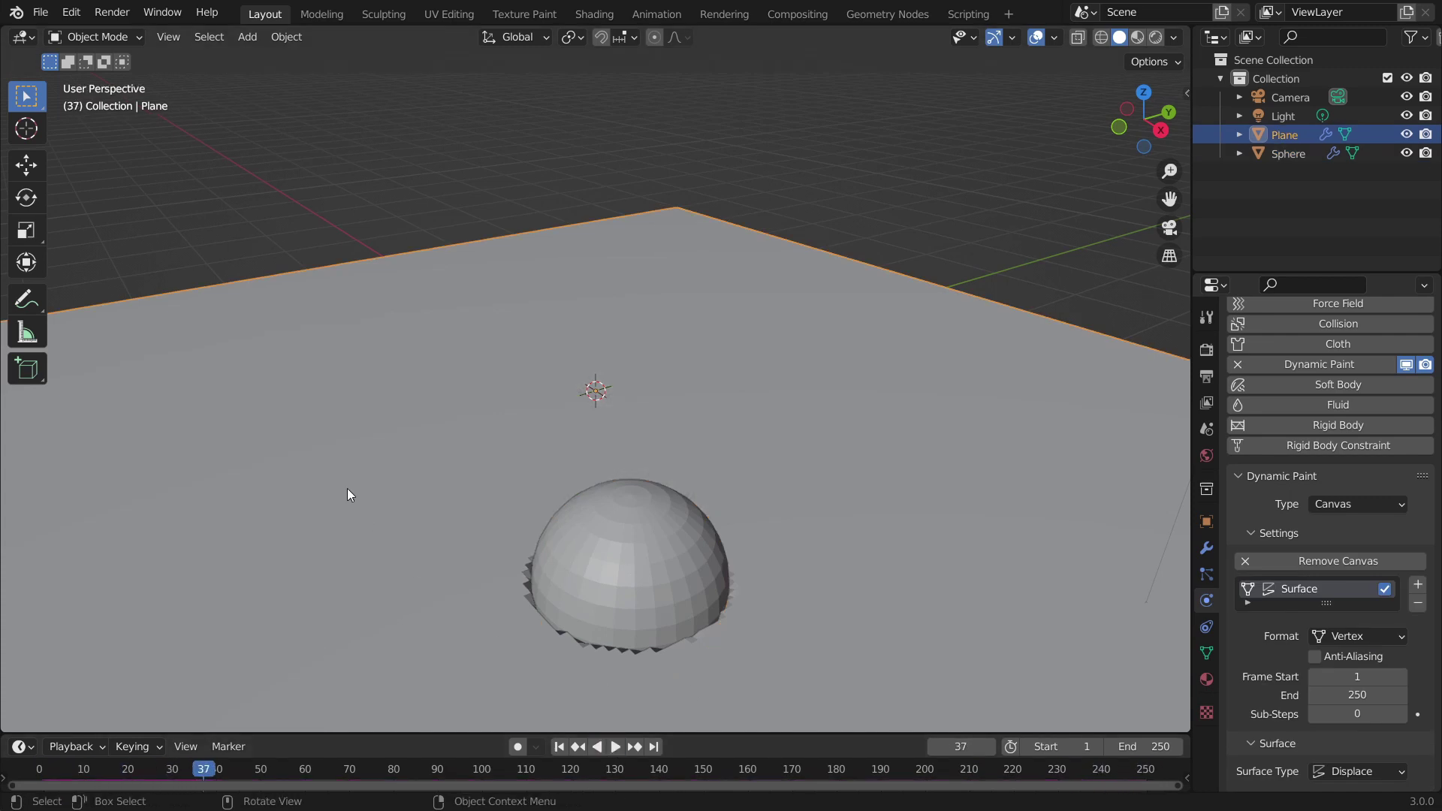
Shade the plane smooth and restart the animation playback
right_click(290, 449)
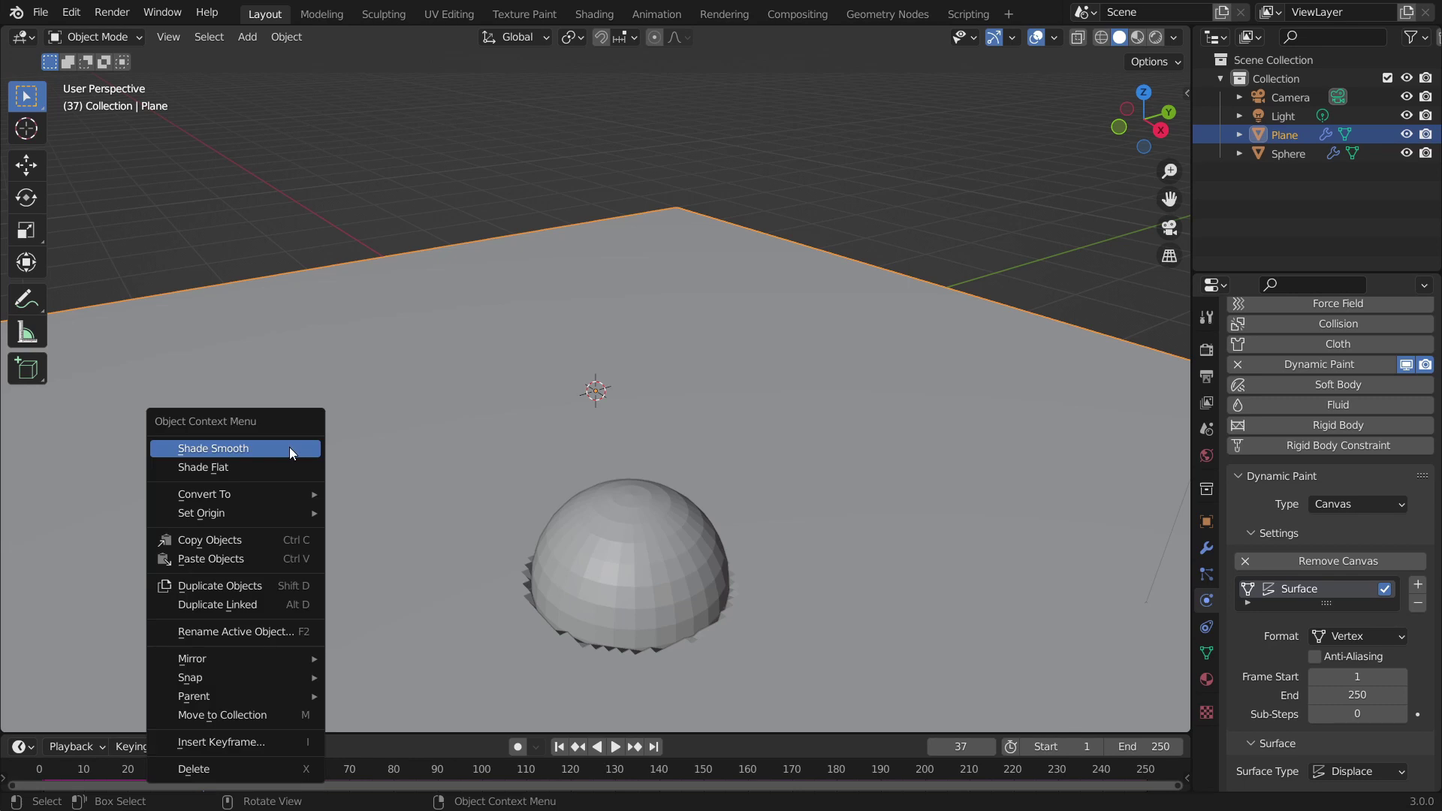
left_click(290, 447)
left_click(615, 747)
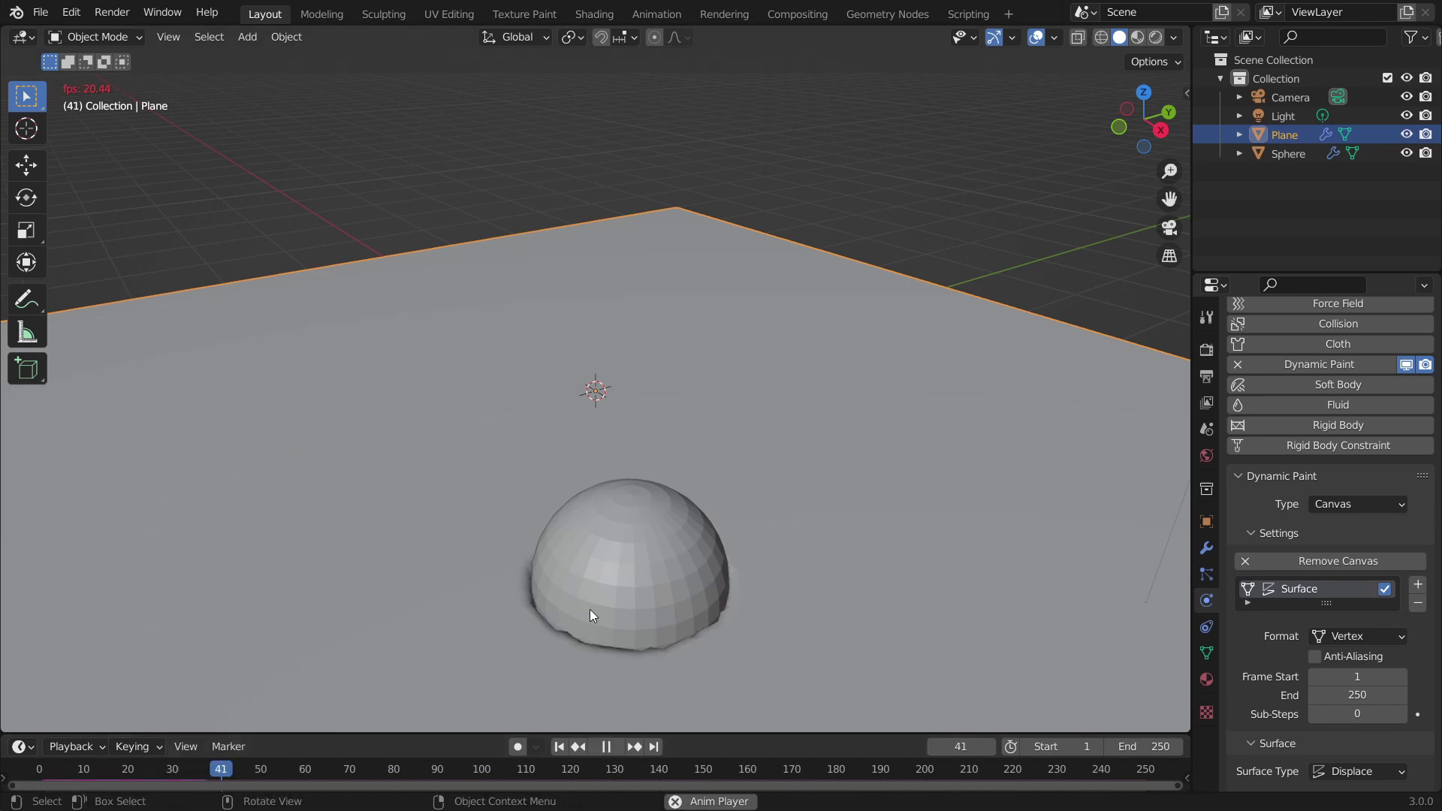
key("g")
left_click(569, 619)
Select the sphere and drag it across the plane in several moves to carve trails
left_click(624, 565)
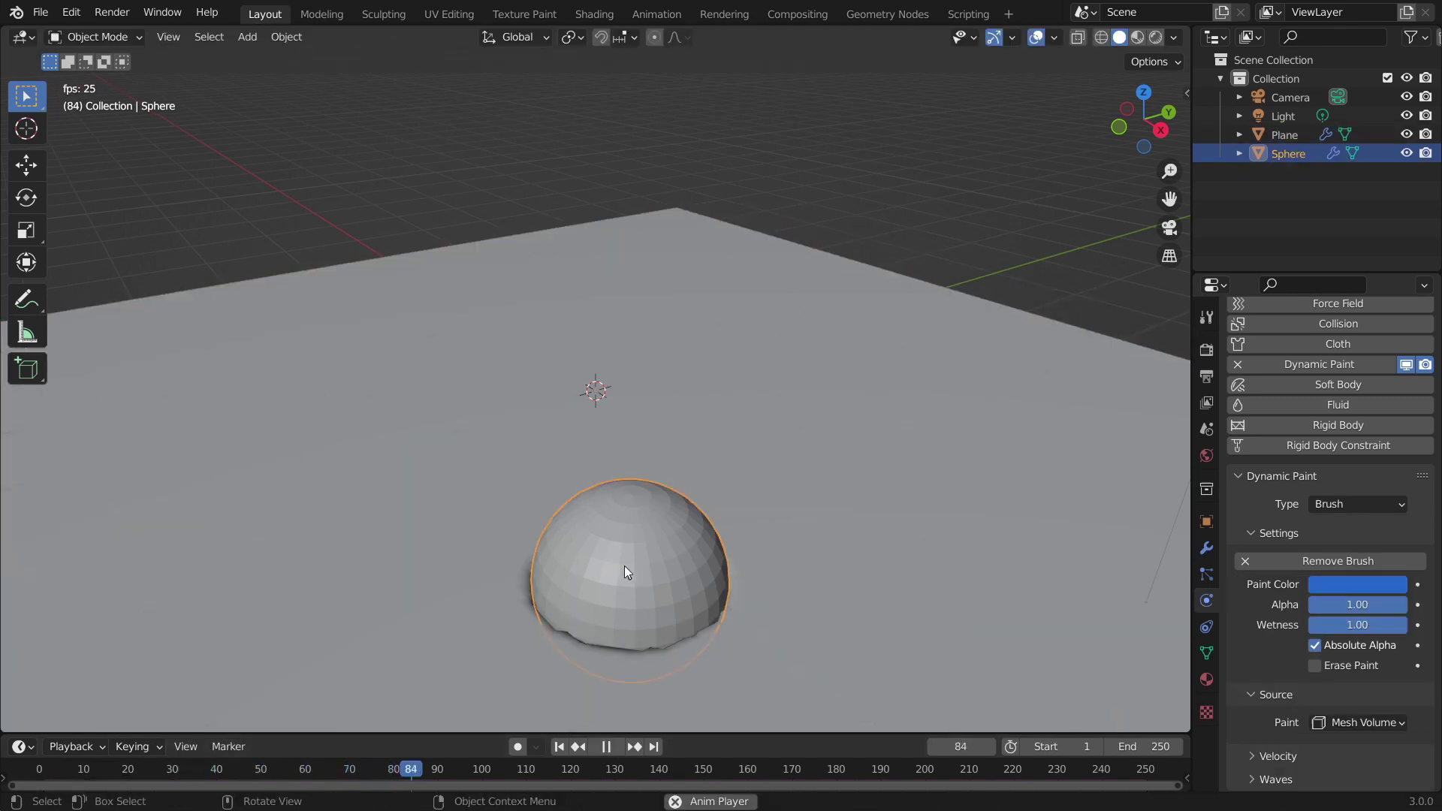
key("g")
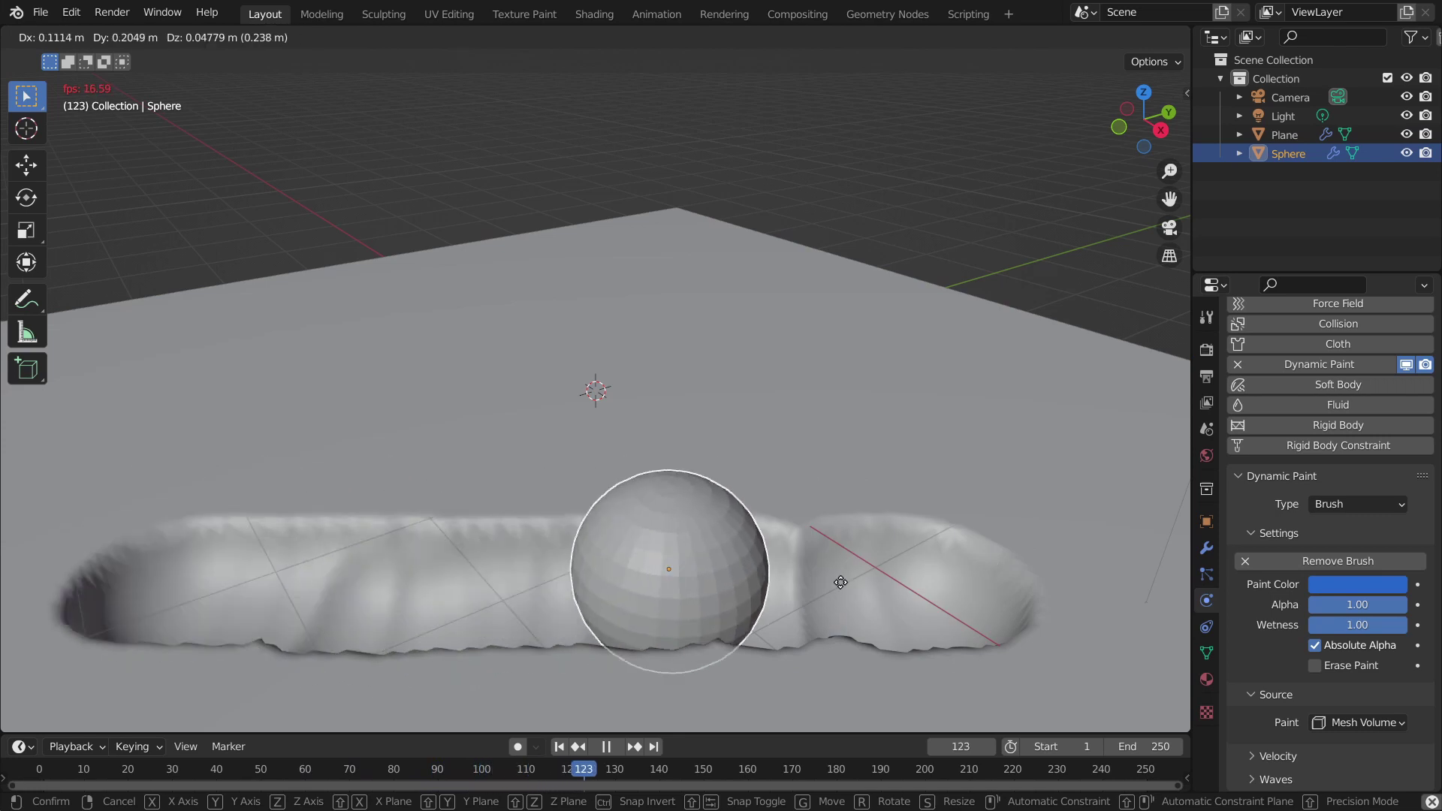
left_click(1056, 606)
middle_click_drag(1055, 606, 706, 616)
key("g")
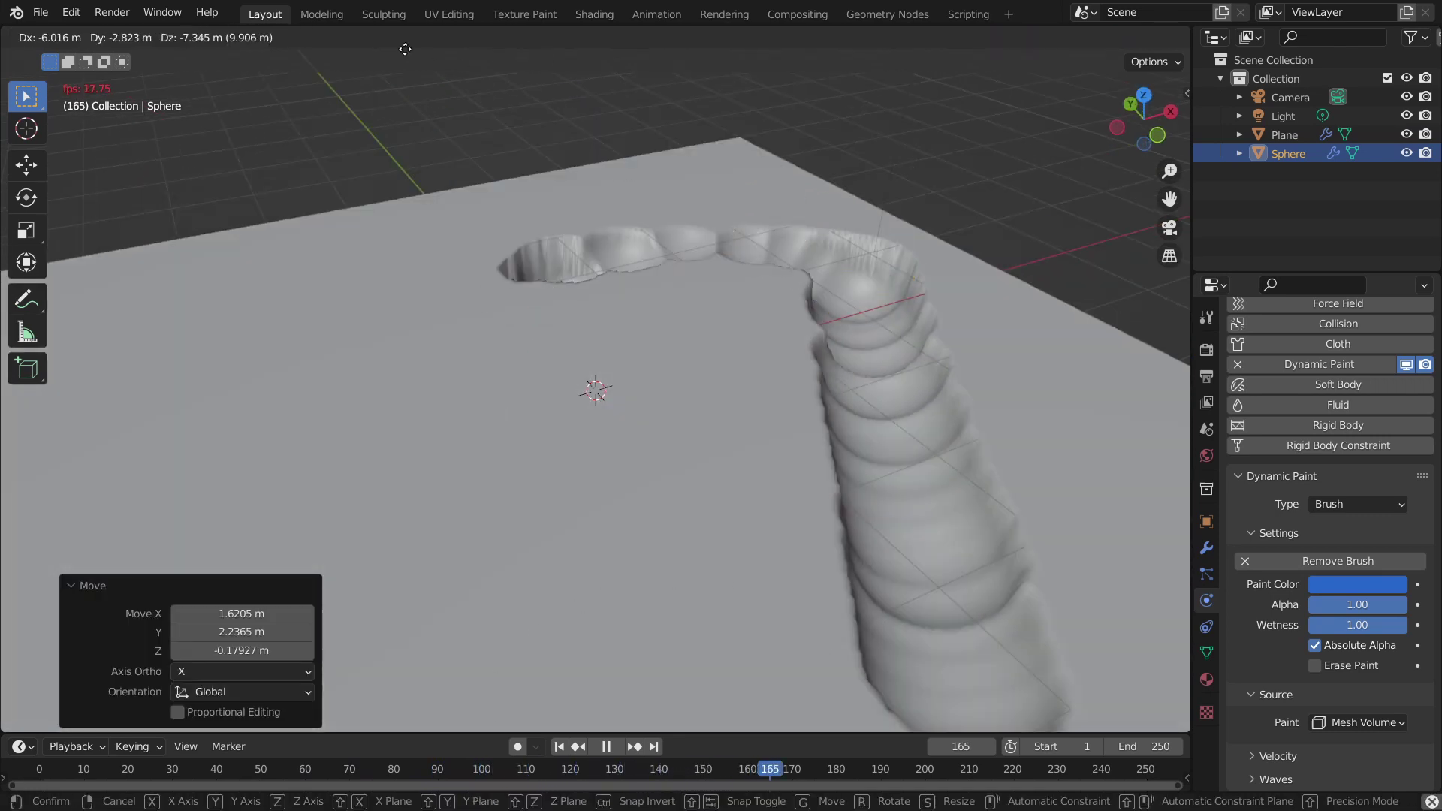
key("Escape")
key("g")
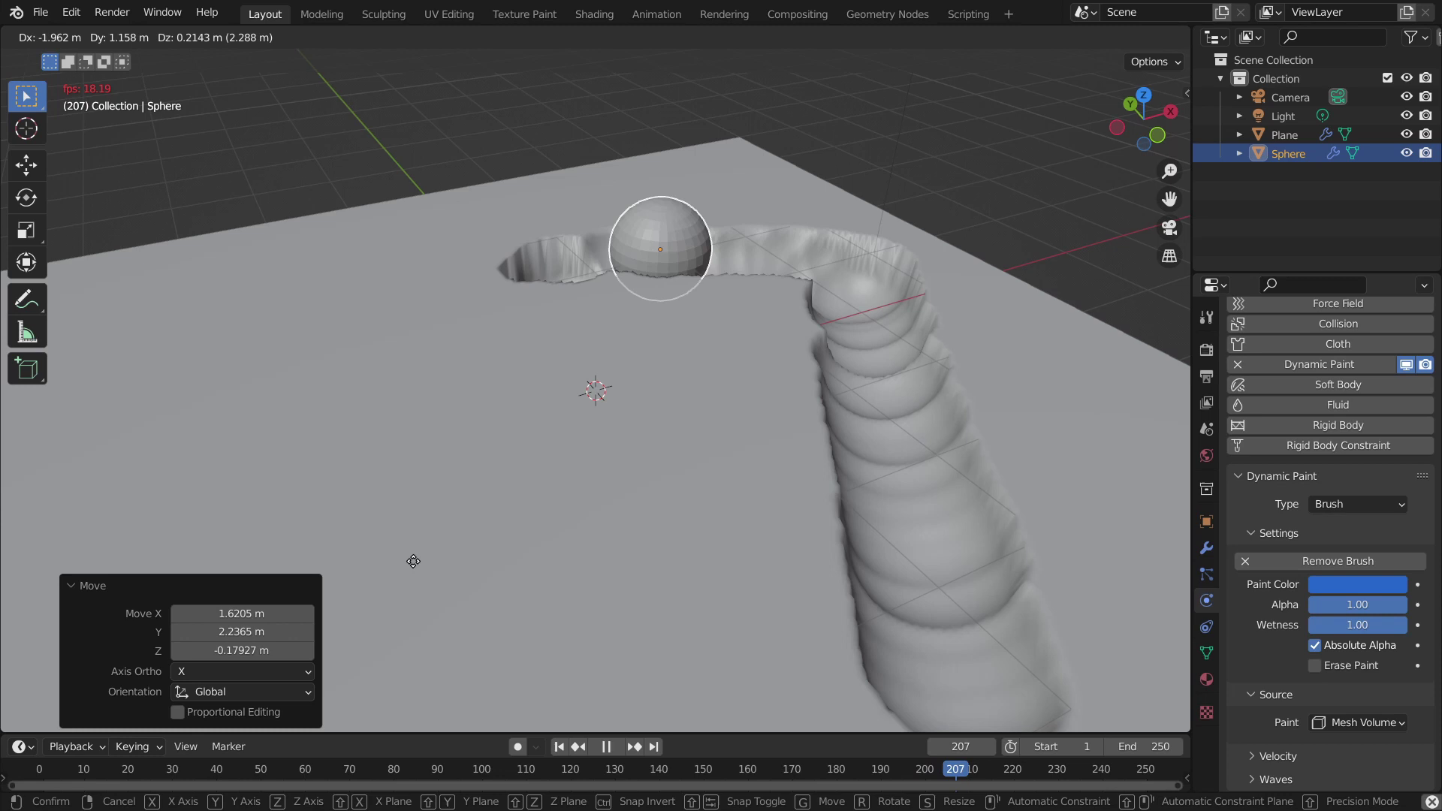
left_click(354, 495)
middle_click_drag(657, 503, 849, 497)
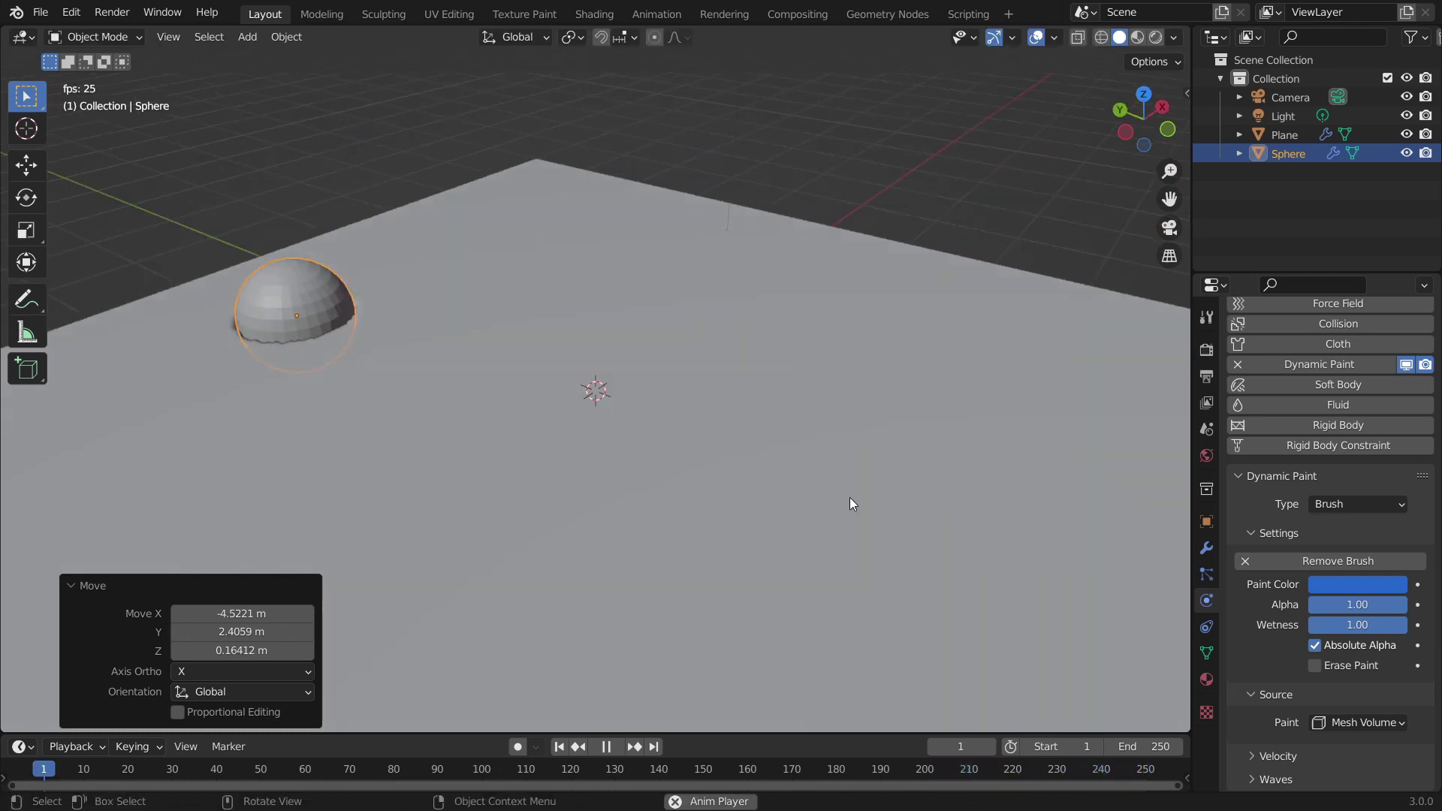
key("g")
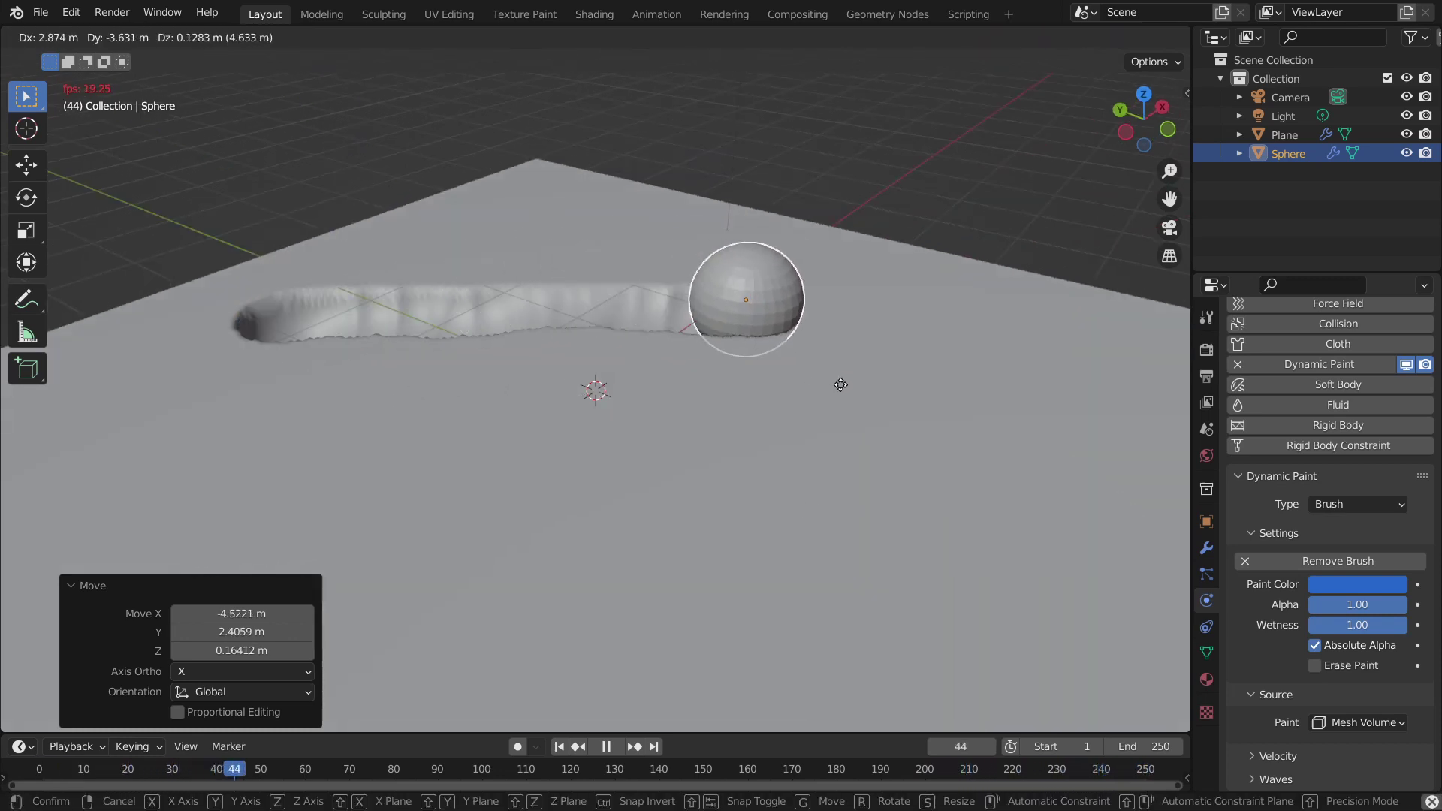
left_click(841, 383)
Keep sweeping the sphere left and right, ending at Y 4.8212 m, Z 0.23037 m, then stop playback
middle_click_drag(779, 421, 818, 534)
key("g")
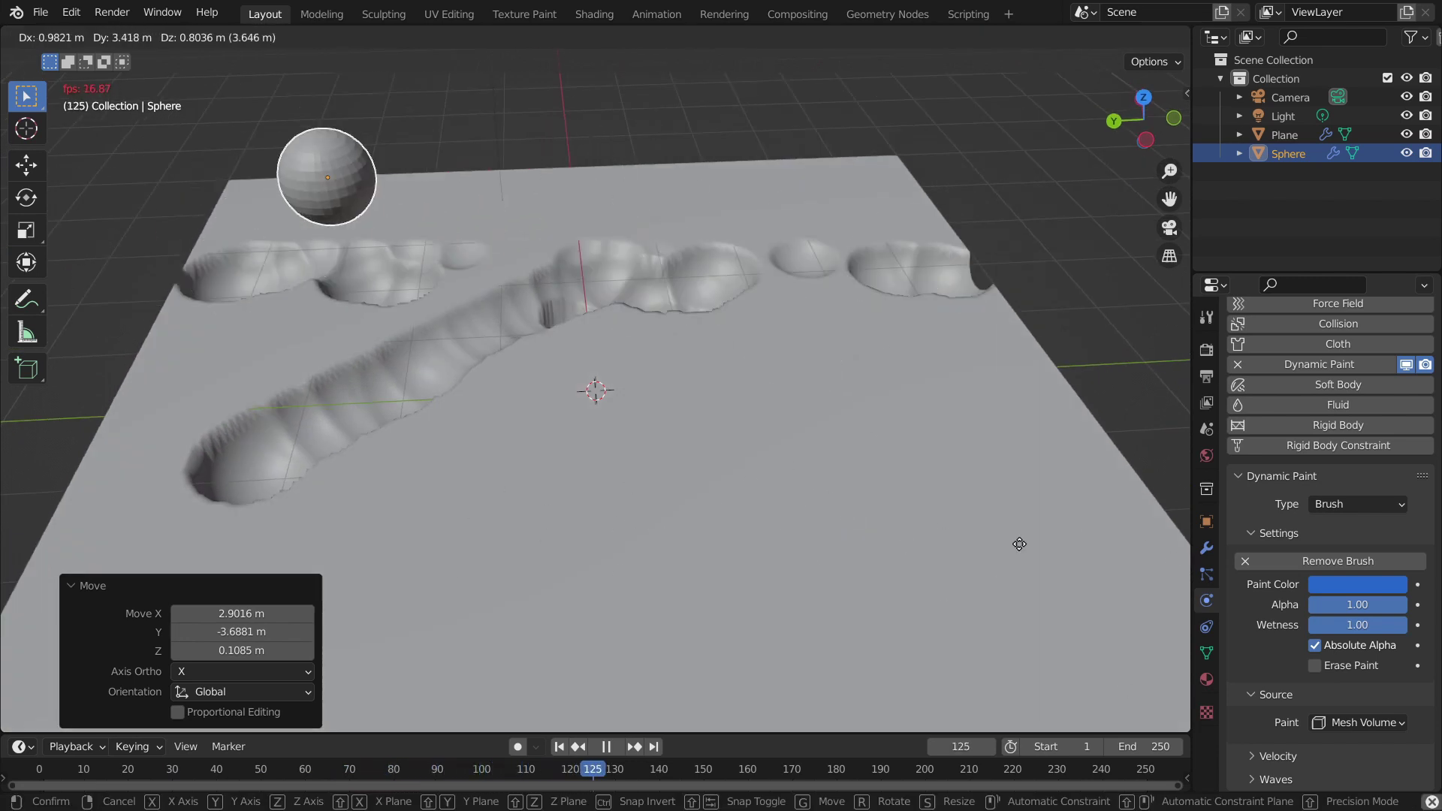
left_click(844, 529)
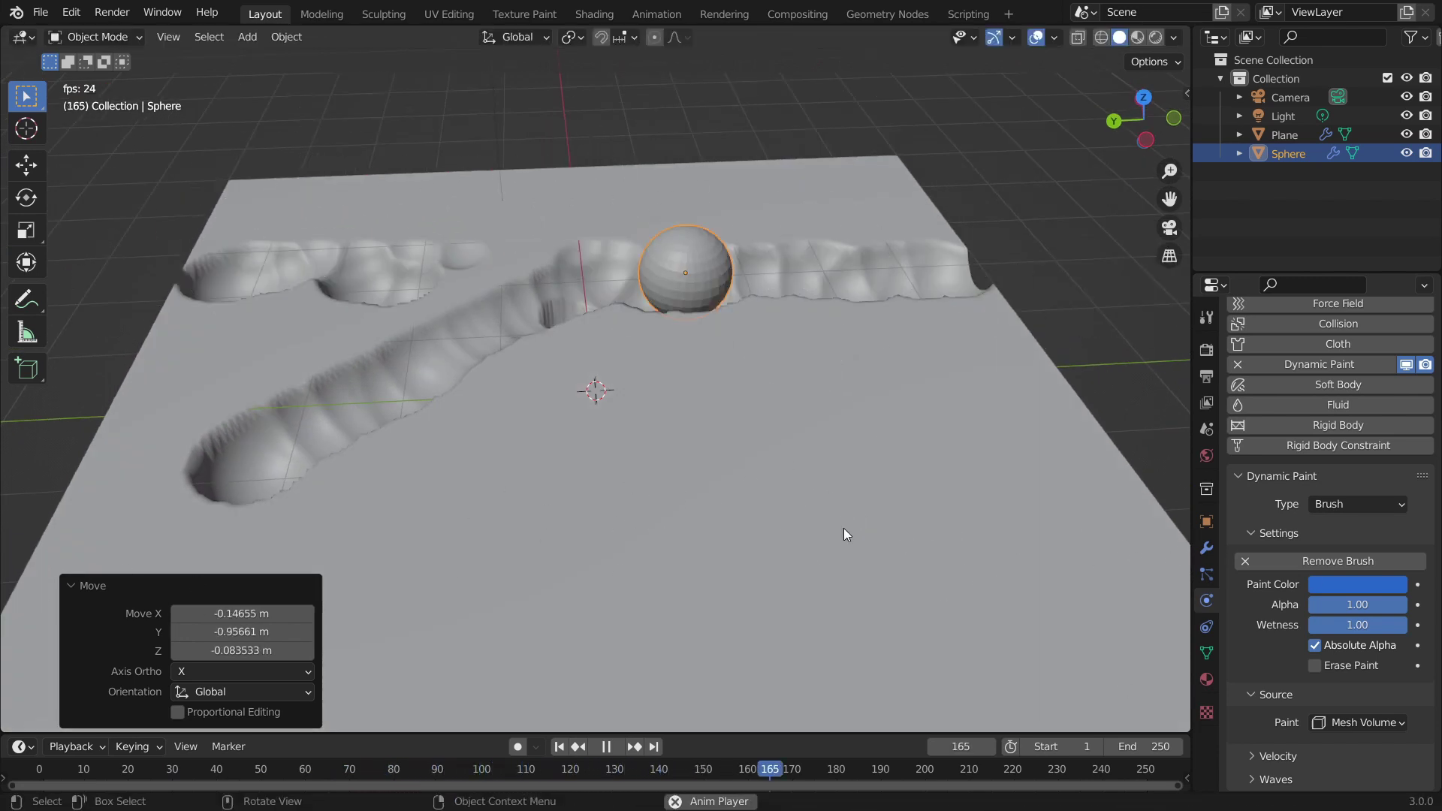
mouse_move(844, 529)
middle_mouse_down()
mouse_move(1062, 428)
mouse_move(847, 535)
middle_mouse_up()
key("g")
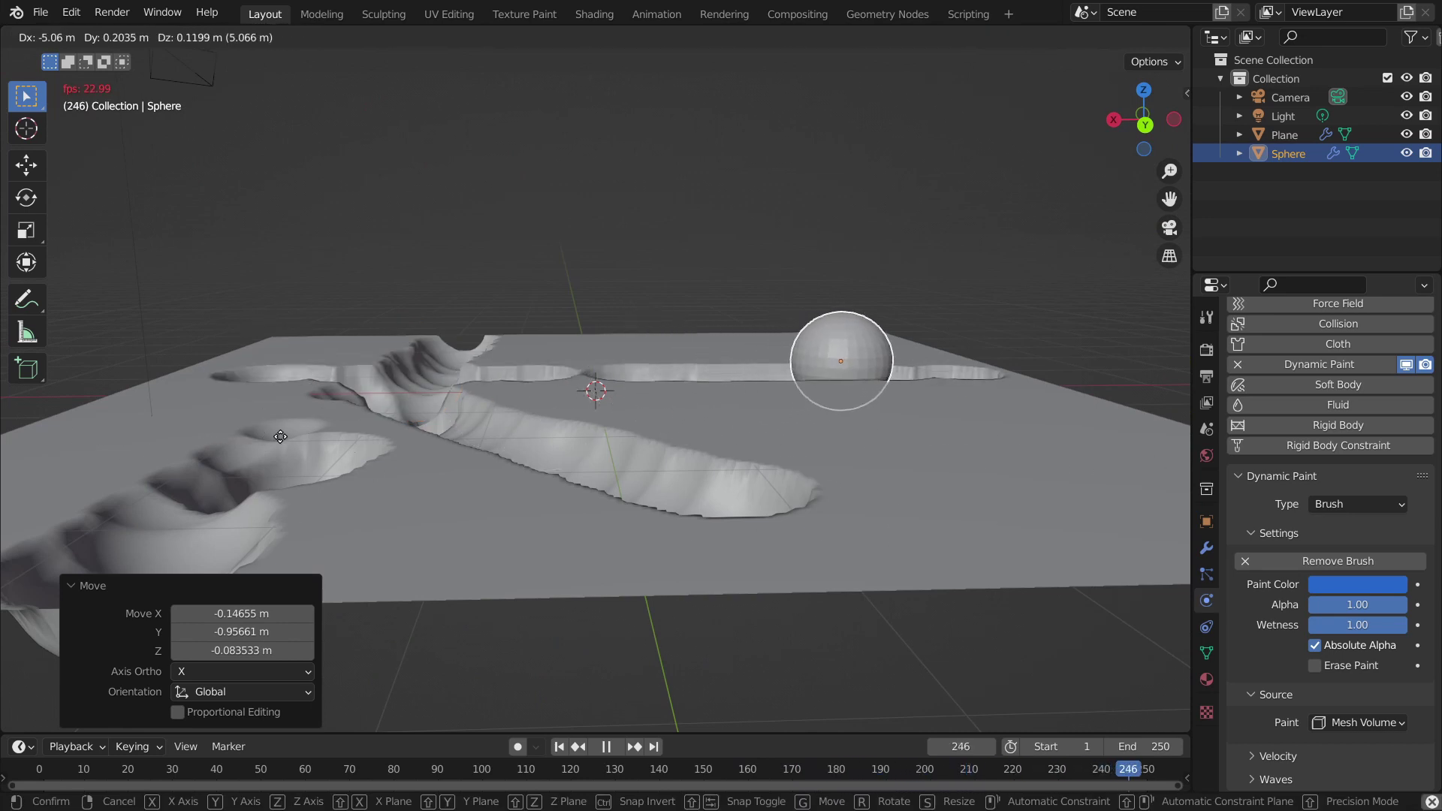
left_click(400, 422)
key("g")
left_click(266, 453)
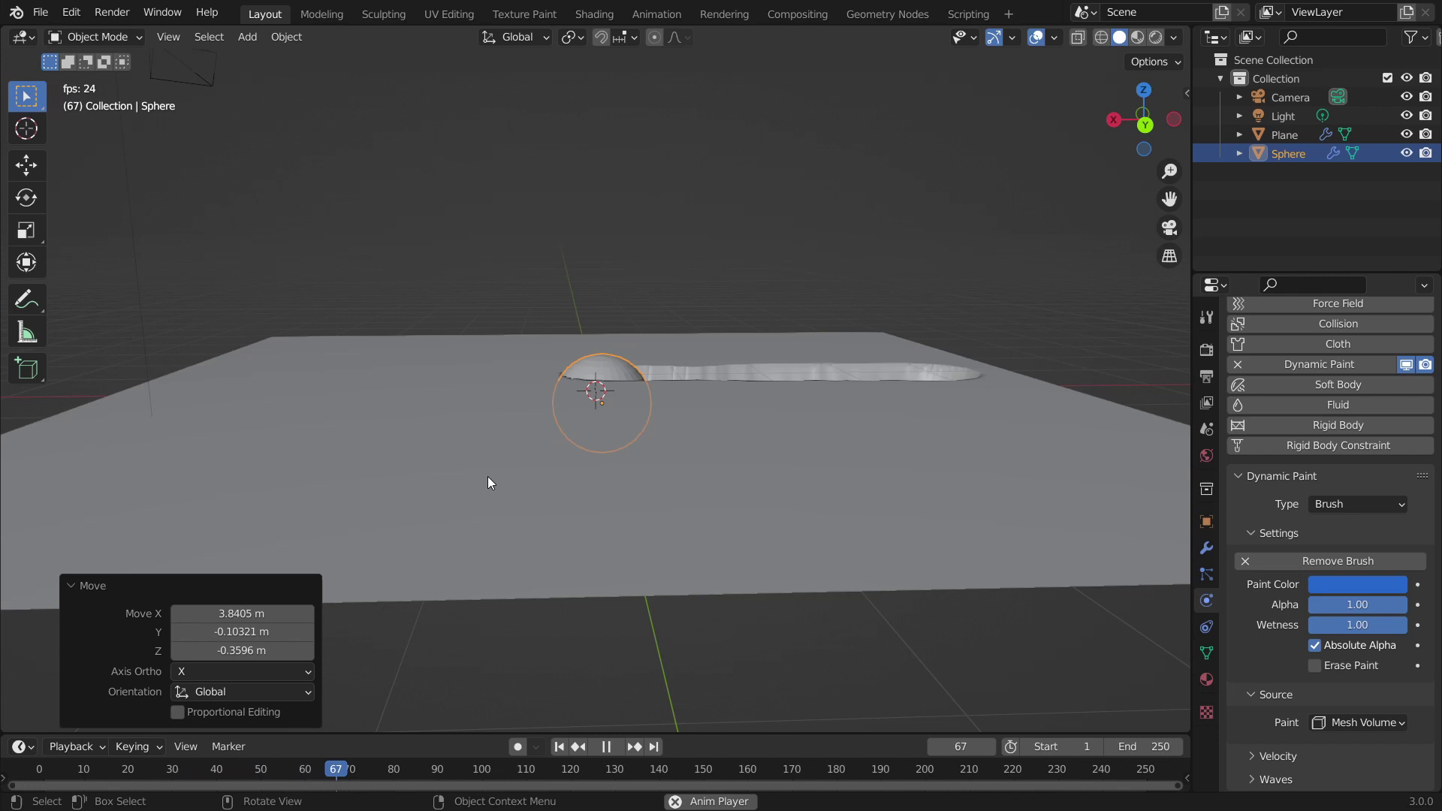
middle_click_drag(488, 476, 258, 685)
key("g")
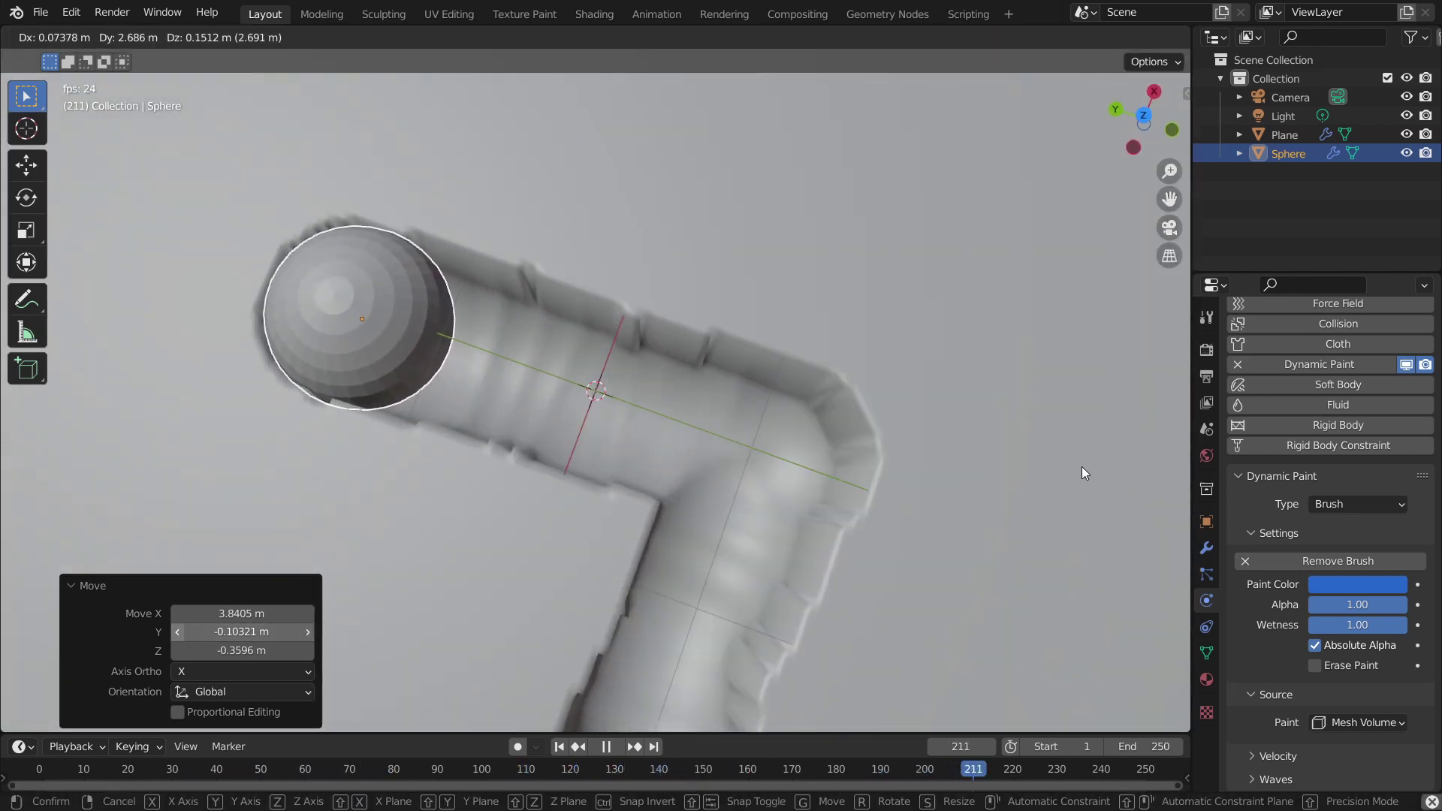
left_click(785, 397)
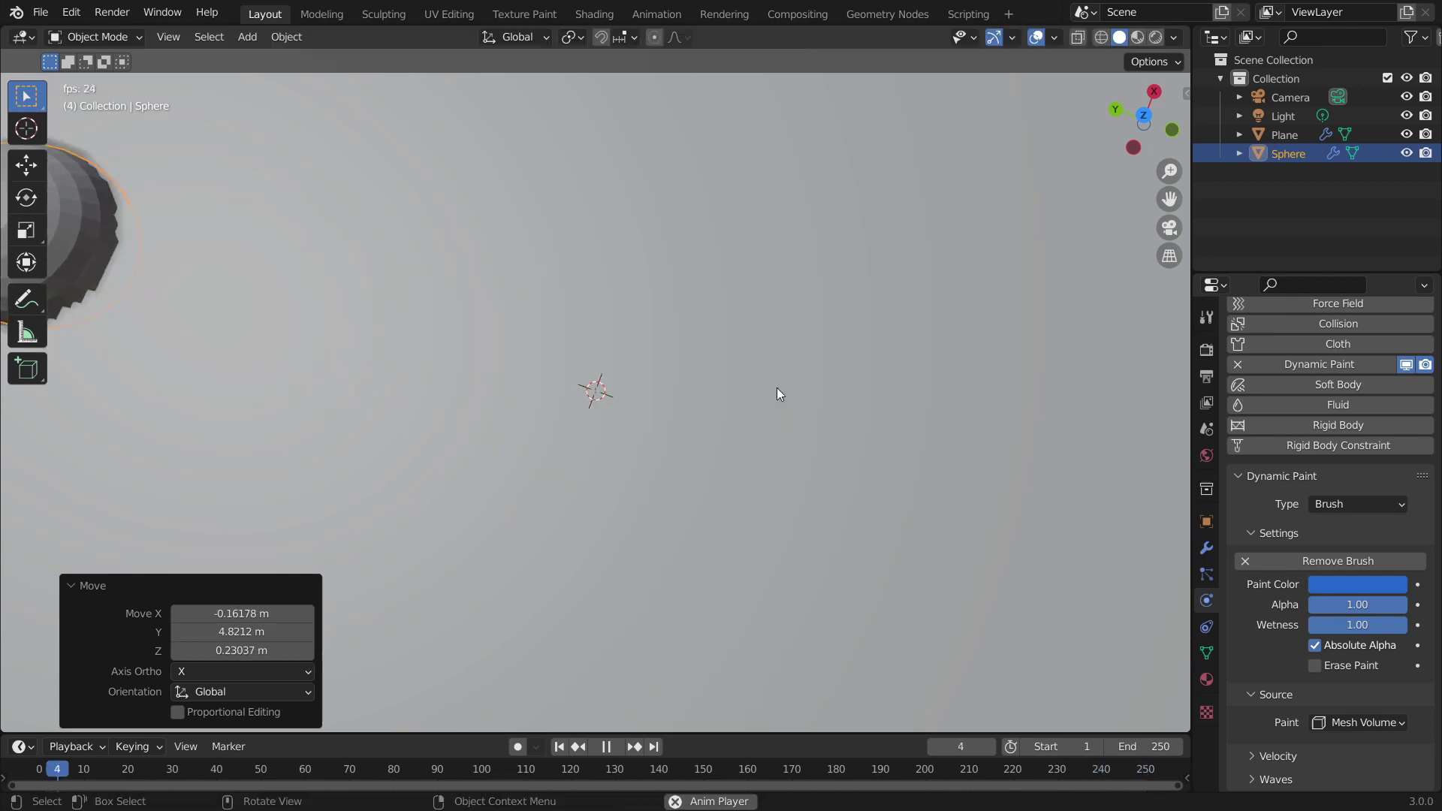
middle_click_drag(779, 393, 655, 699)
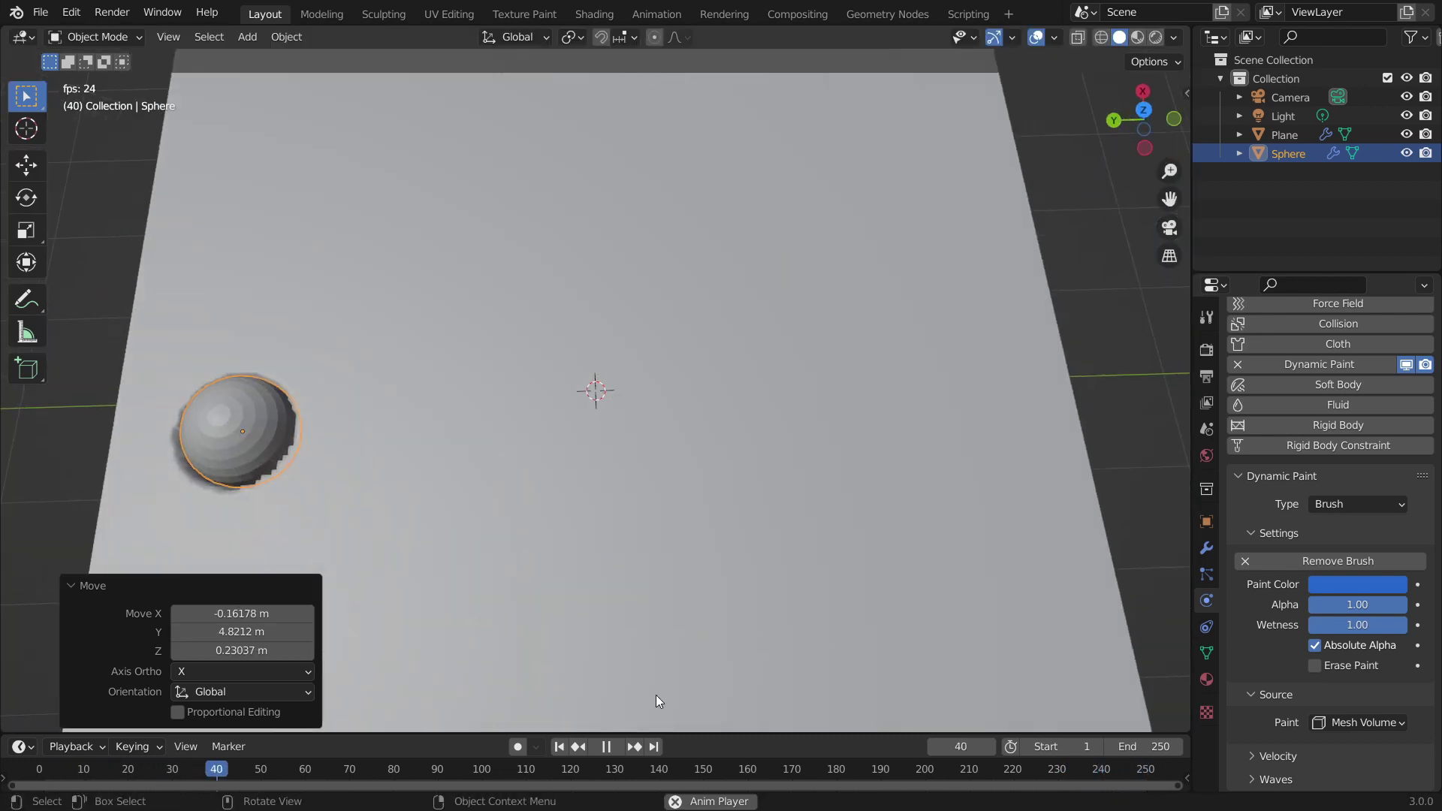
left_click(601, 746)
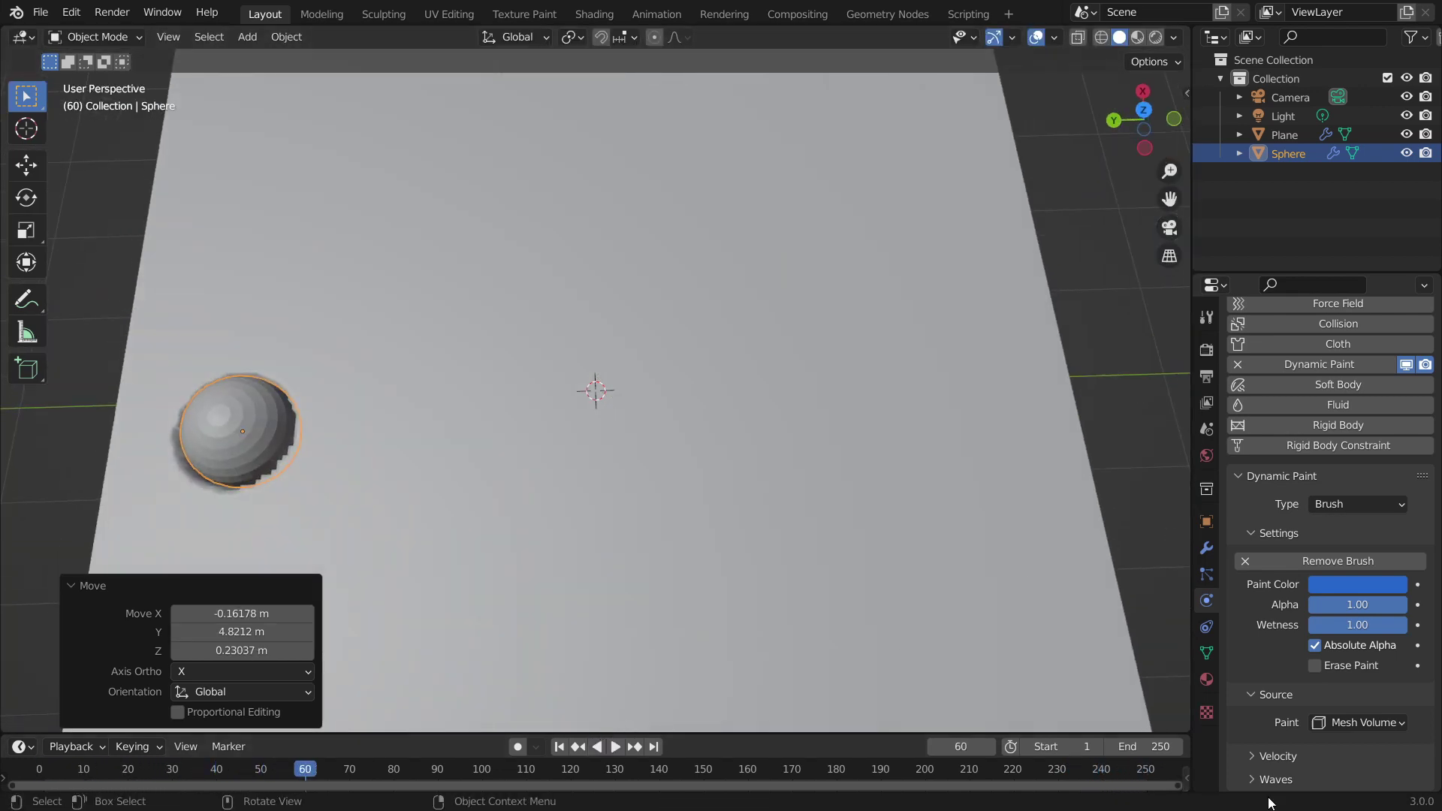
Orbit around the plane canvas to inspect it, then select the sphere
middle_click_drag(1101, 448, 1010, 335)
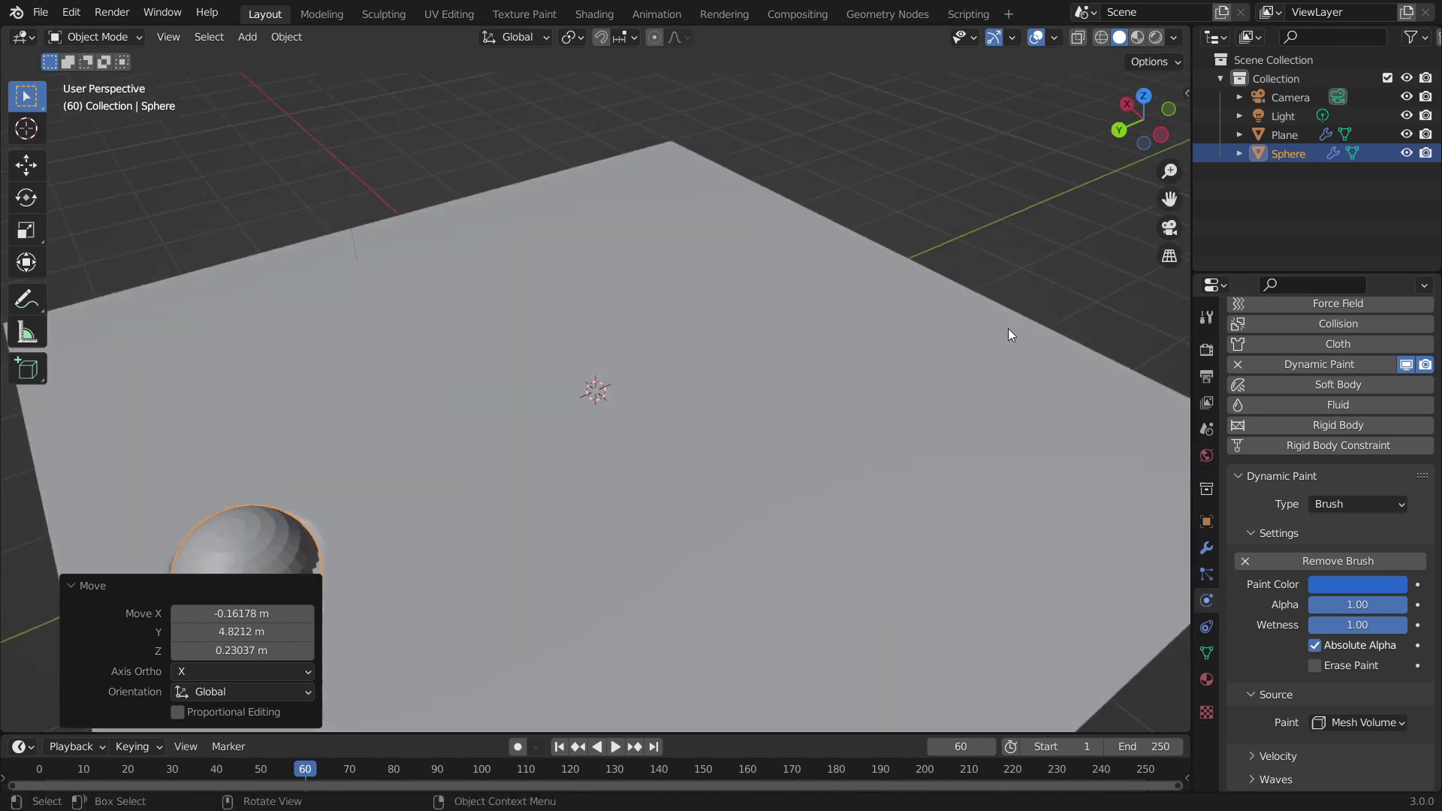
left_click(1008, 335)
middle_click_drag(927, 273, 844, 268)
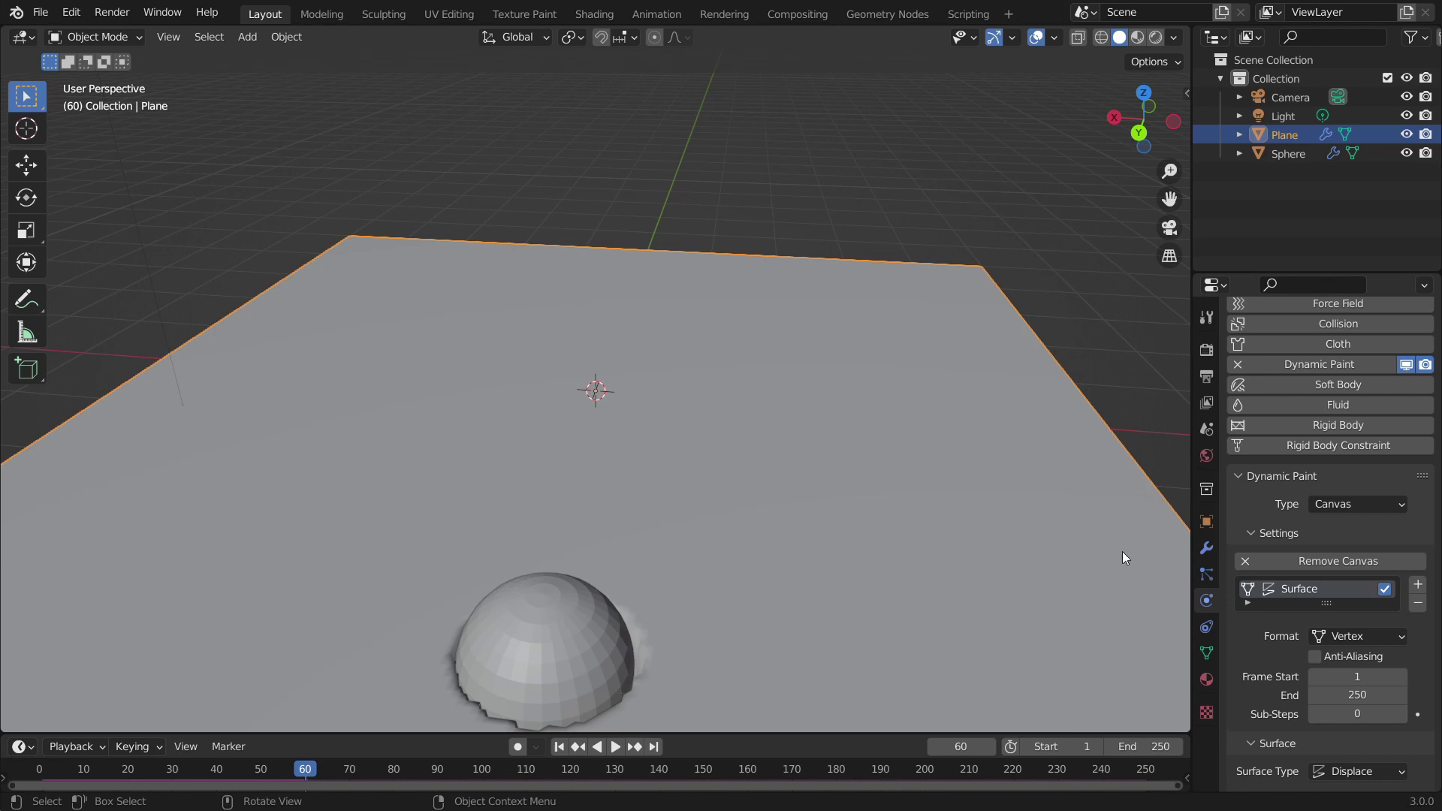
scroll(886, 574, "down", 5)
scroll(751, 577, "up", 3)
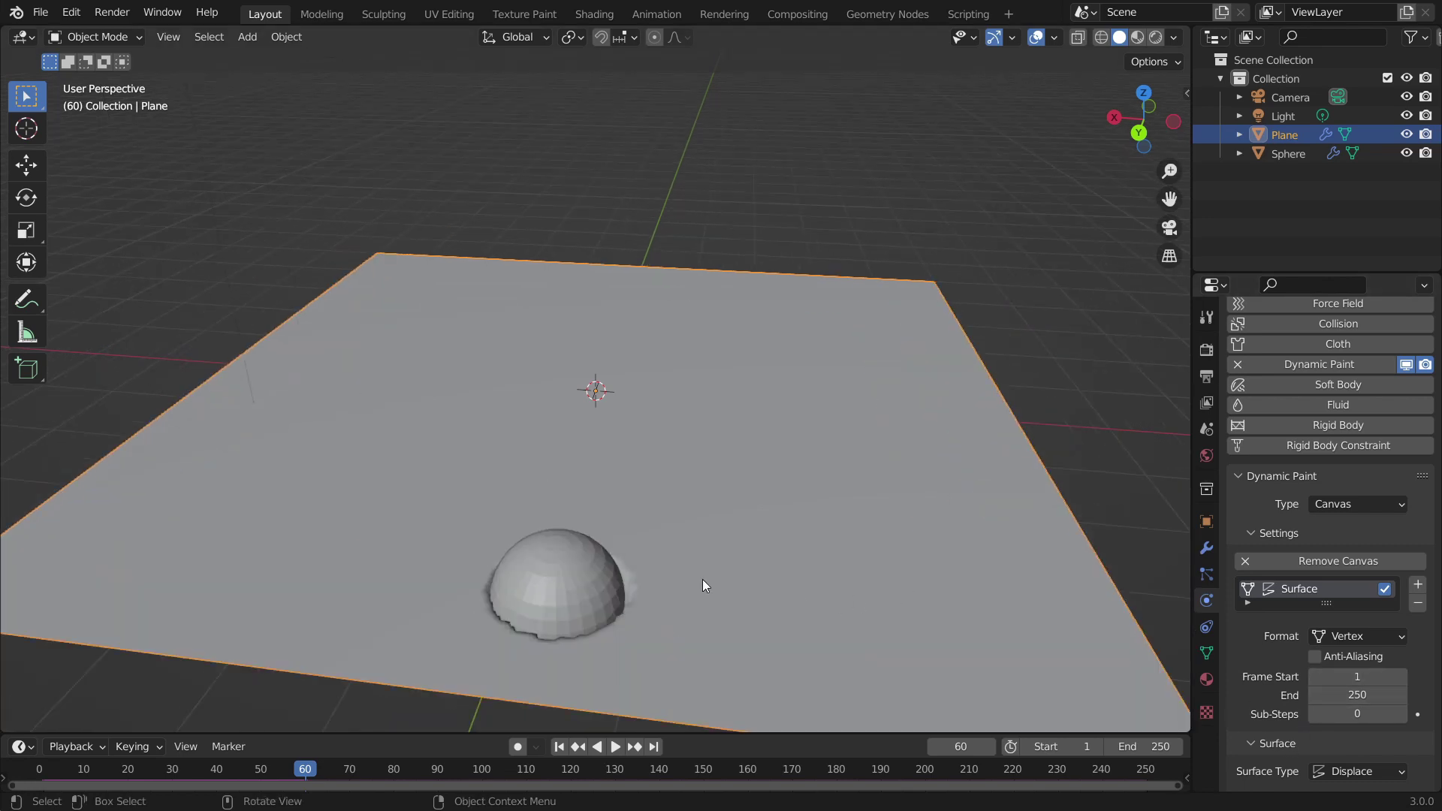
scroll(1268, 651, "down", 4)
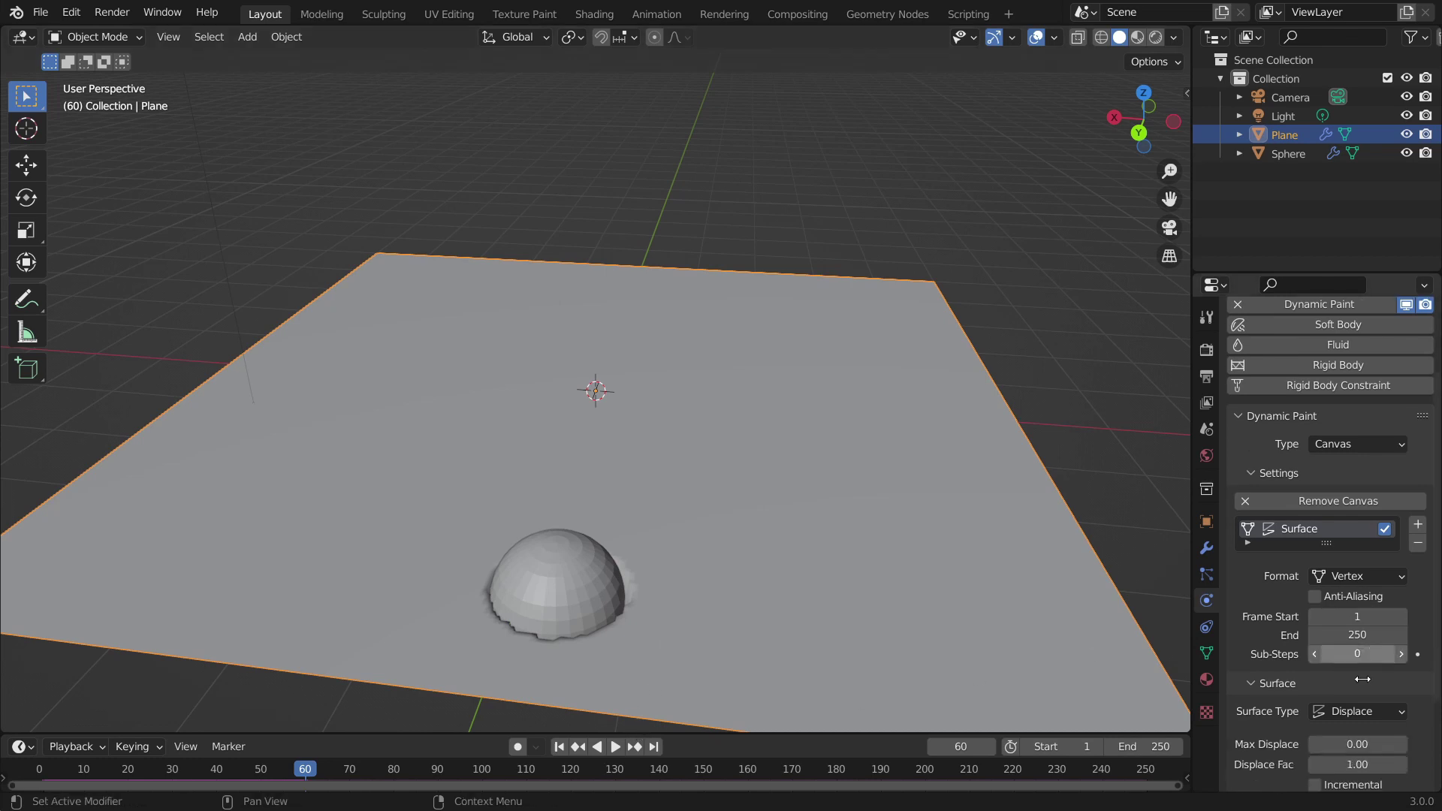
mouse_move(1051, 661)
middle_mouse_down()
mouse_move(902, 633)
mouse_move(671, 525)
mouse_move(650, 587)
mouse_move(475, 490)
mouse_move(384, 395)
mouse_move(467, 395)
middle_mouse_up()
left_click(510, 534)
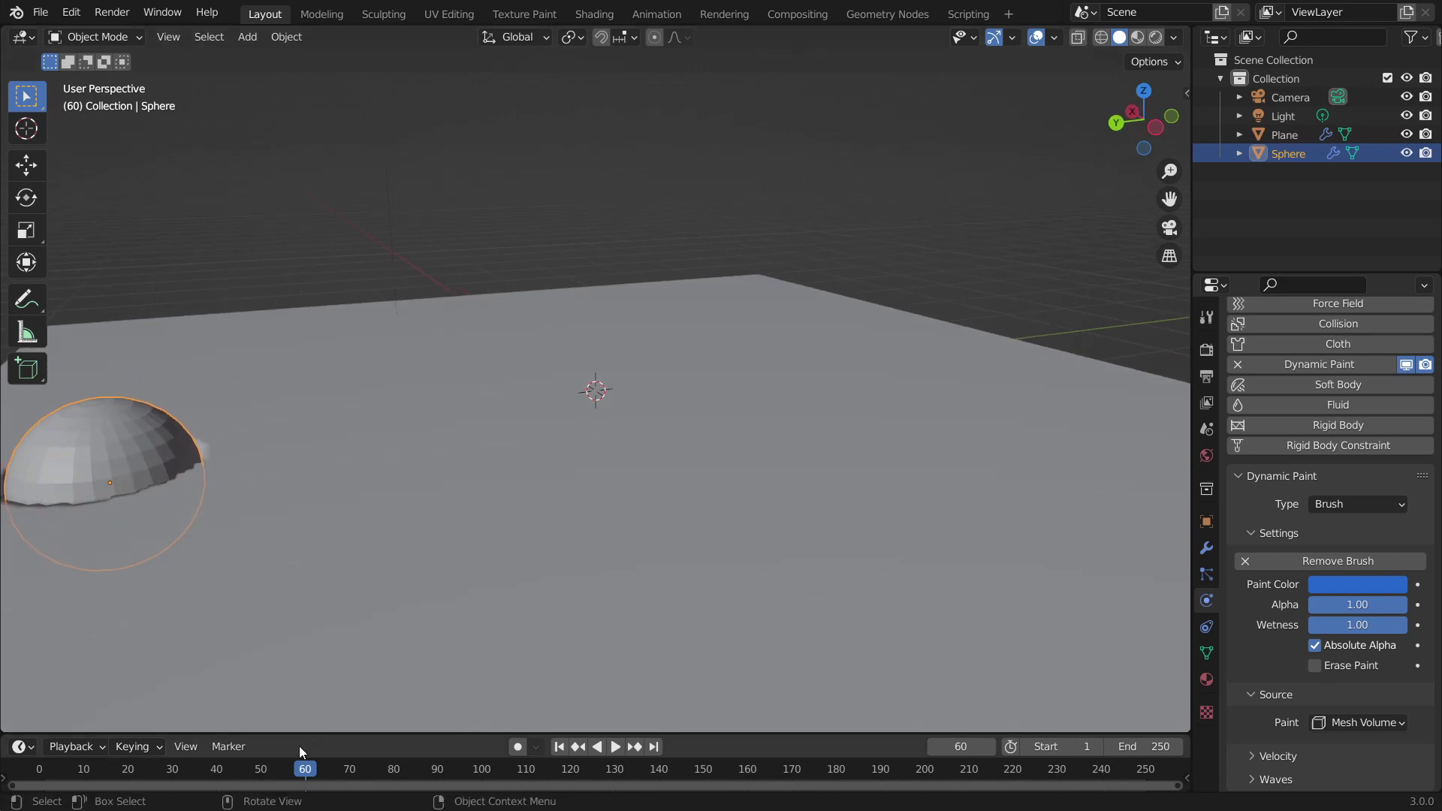
Insert a location keyframe for the sphere at frame 0
left_click_drag(301, 767, 40, 767)
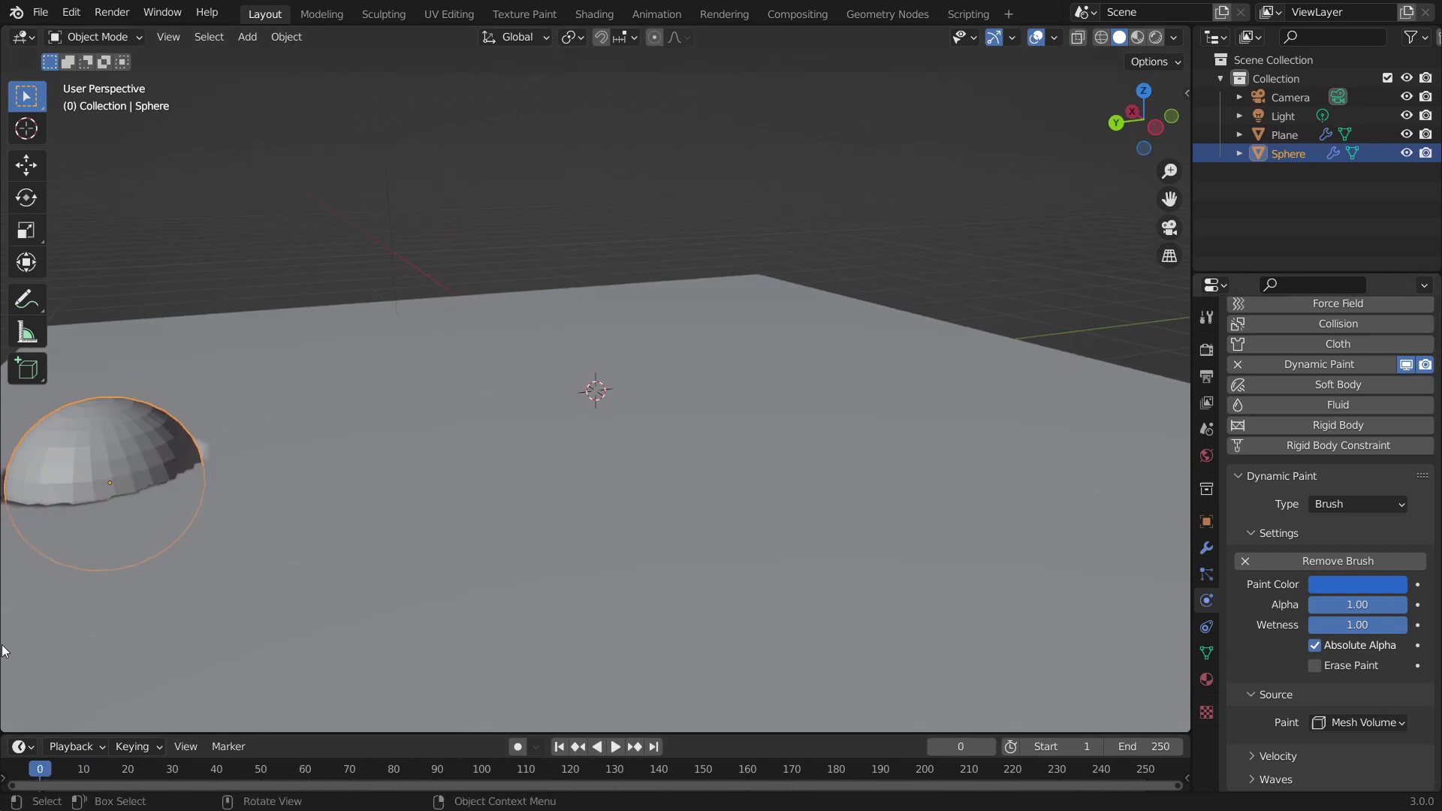
key("i")
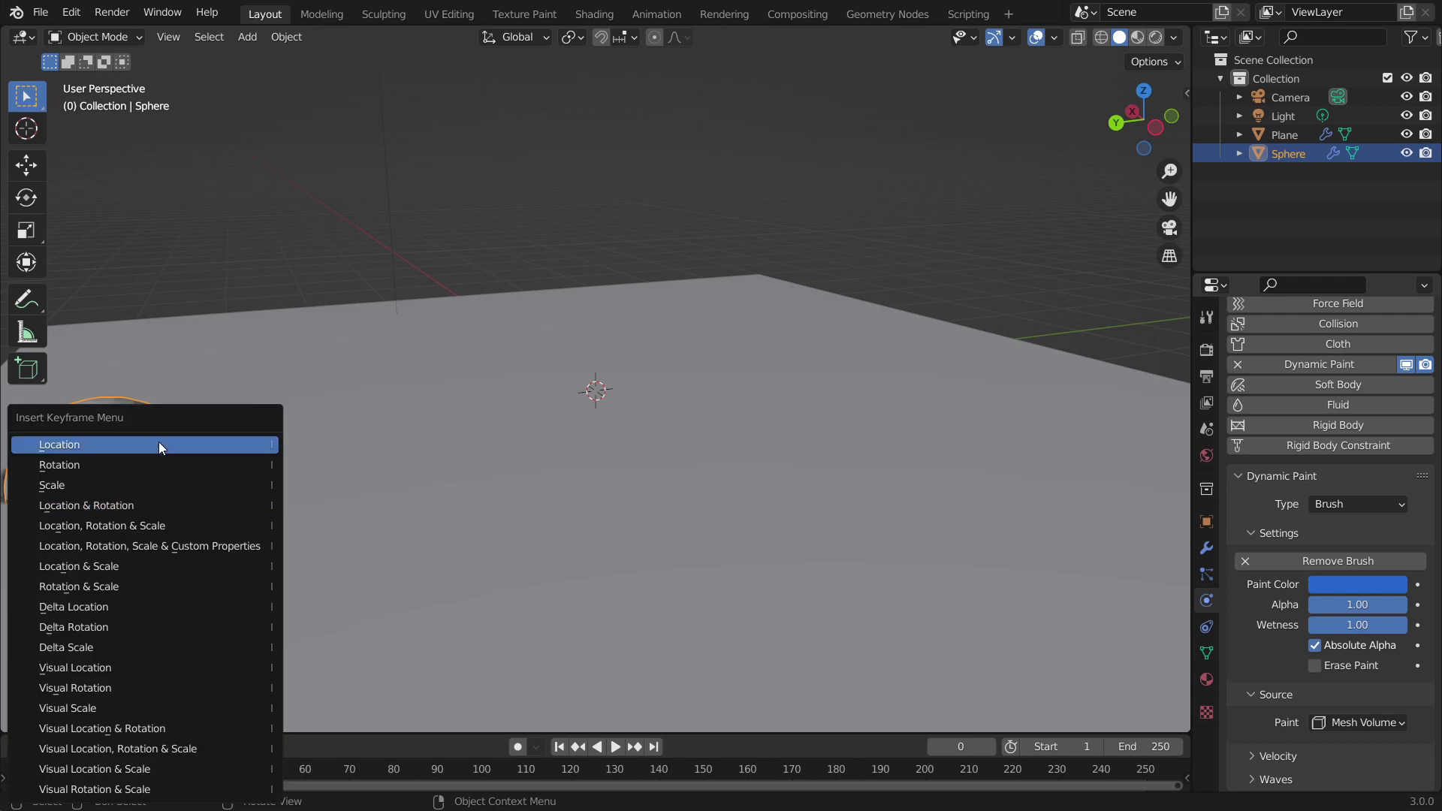
left_click(159, 441)
At frame 51, move the sphere to the right and key its location
key("space")
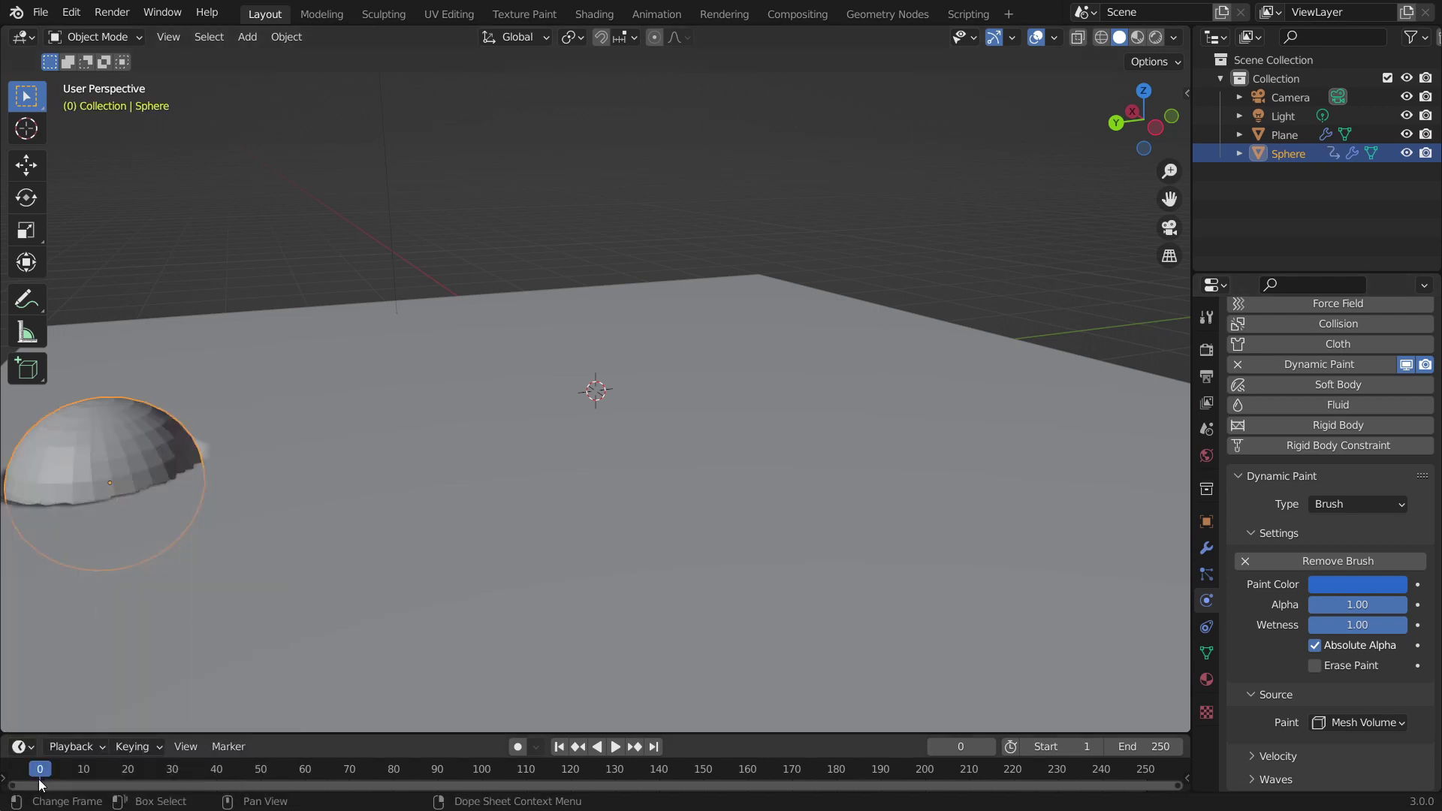
left_click(247, 787)
key("space")
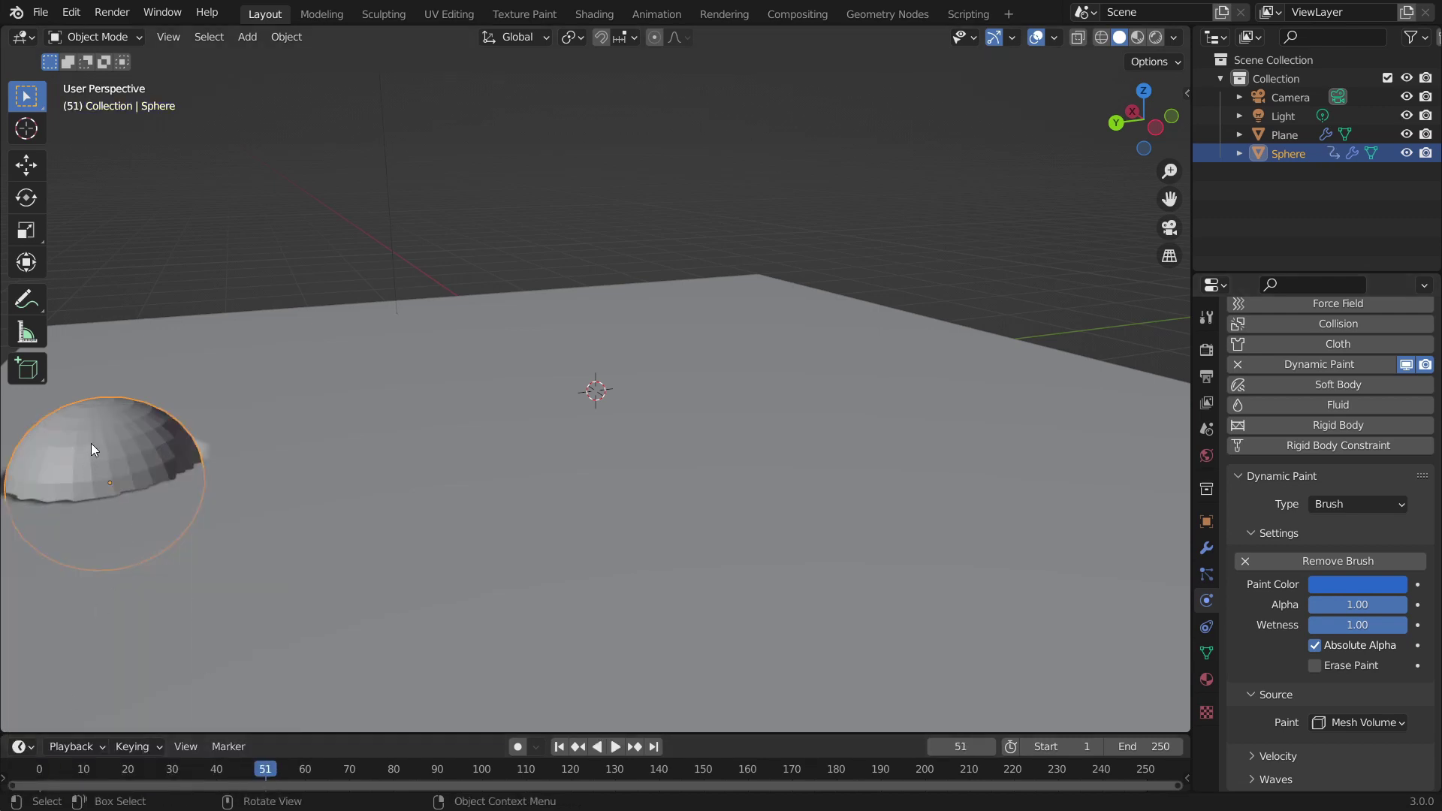
left_click(92, 444)
left_click(91, 443)
key("g")
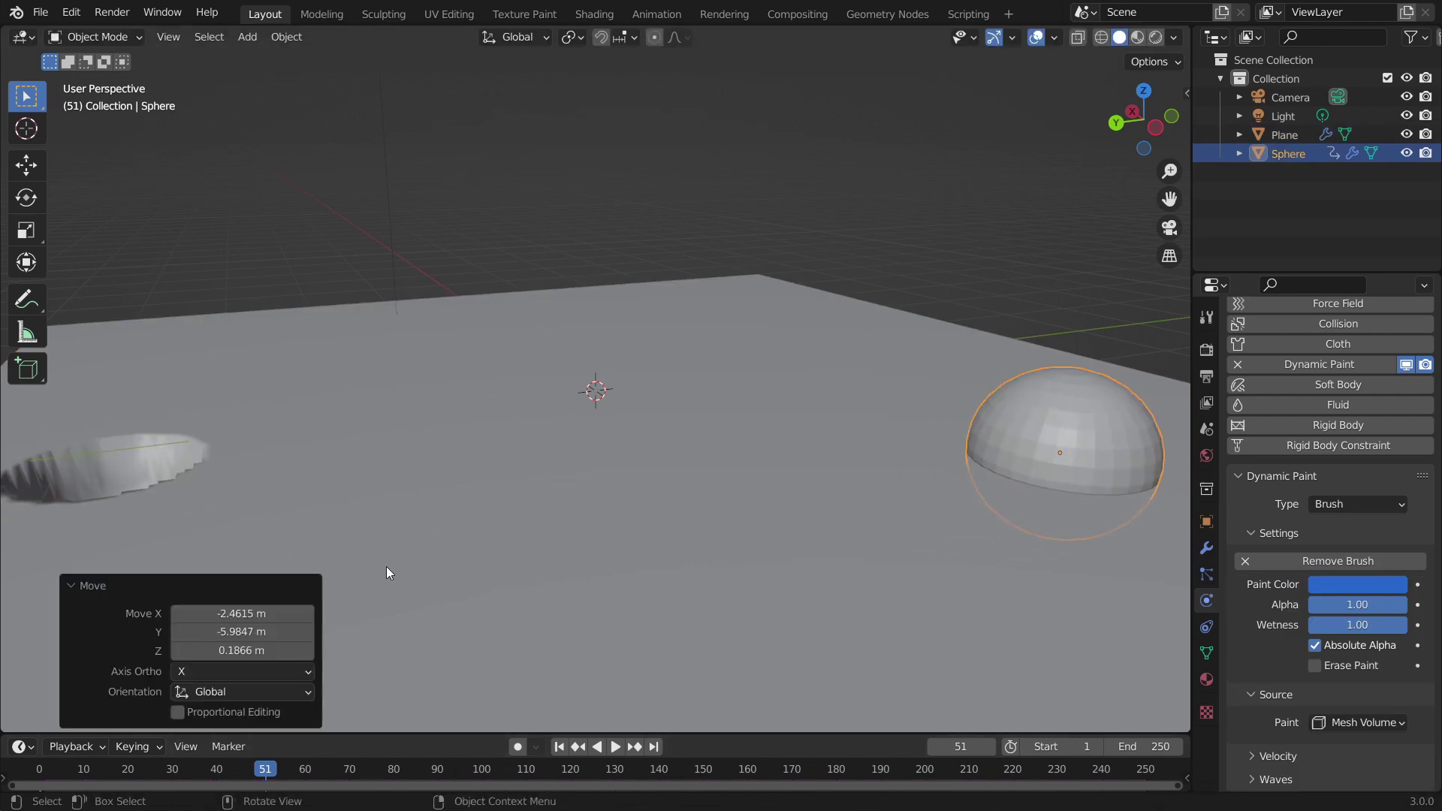
key("i")
left_click(251, 445)
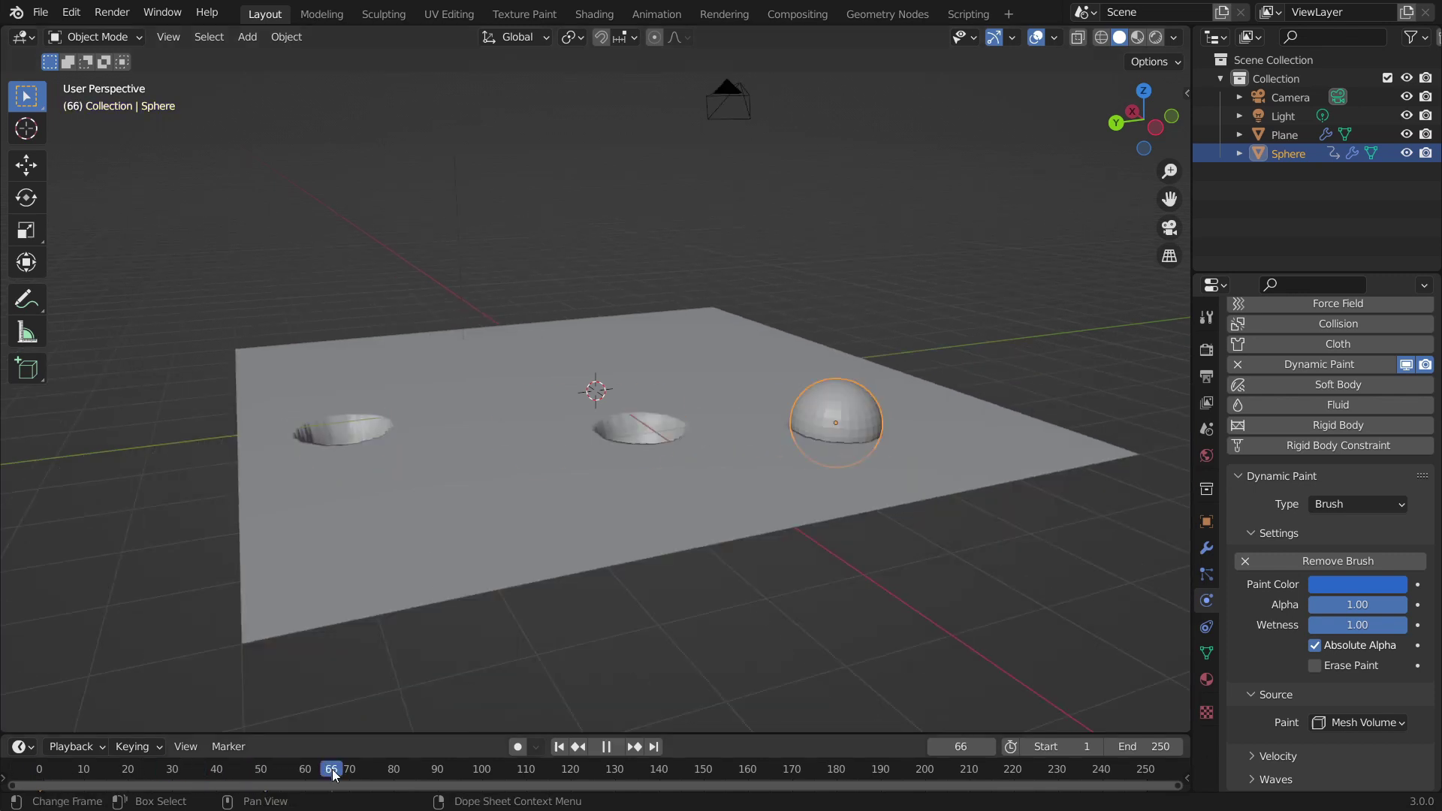
Scrub from frame 0 to frame 81 and view the plane from above to preview the trail
left_click_drag(334, 773, 40, 773)
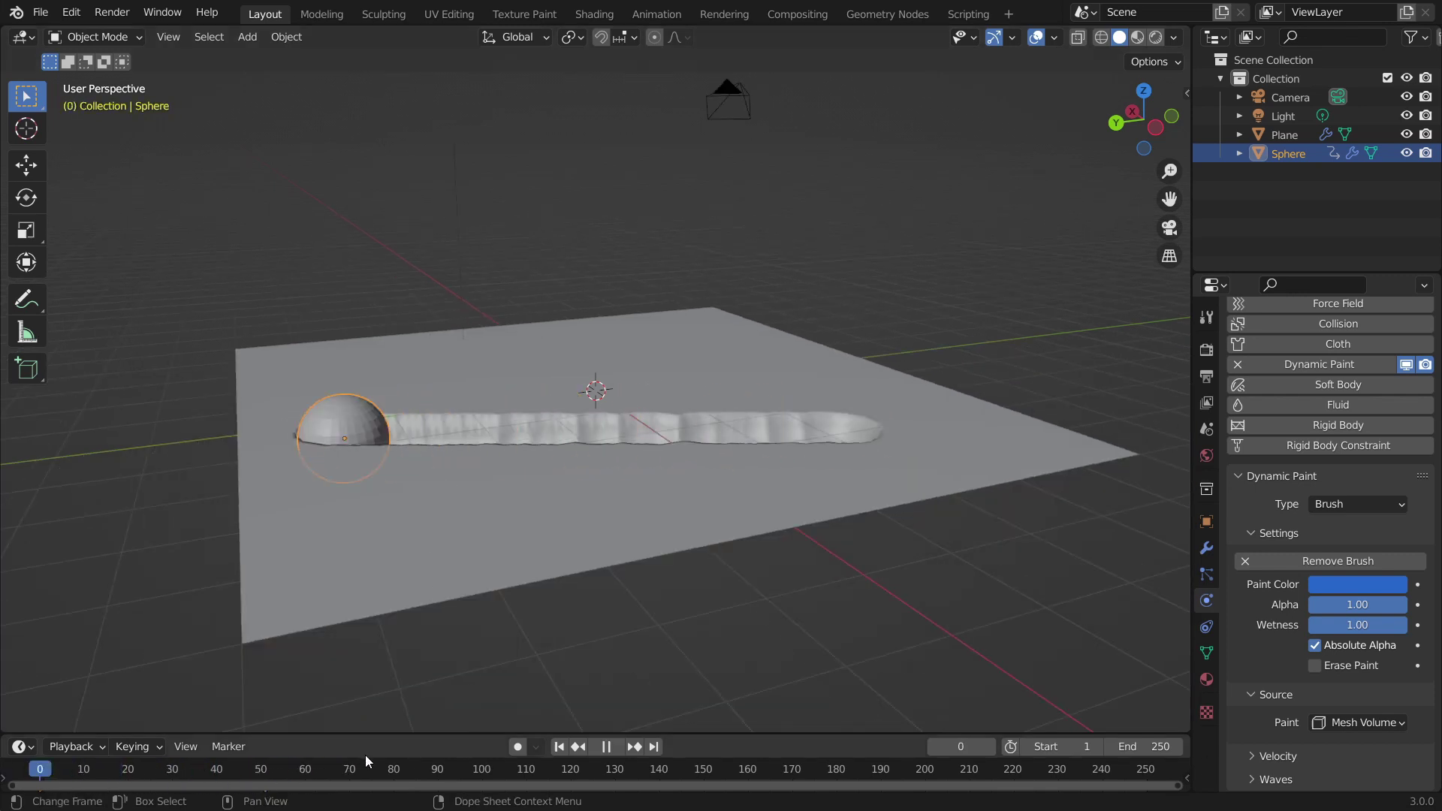
left_click(398, 768)
scroll(724, 459, "down", 4)
middle_click_drag(721, 466, 1011, 561)
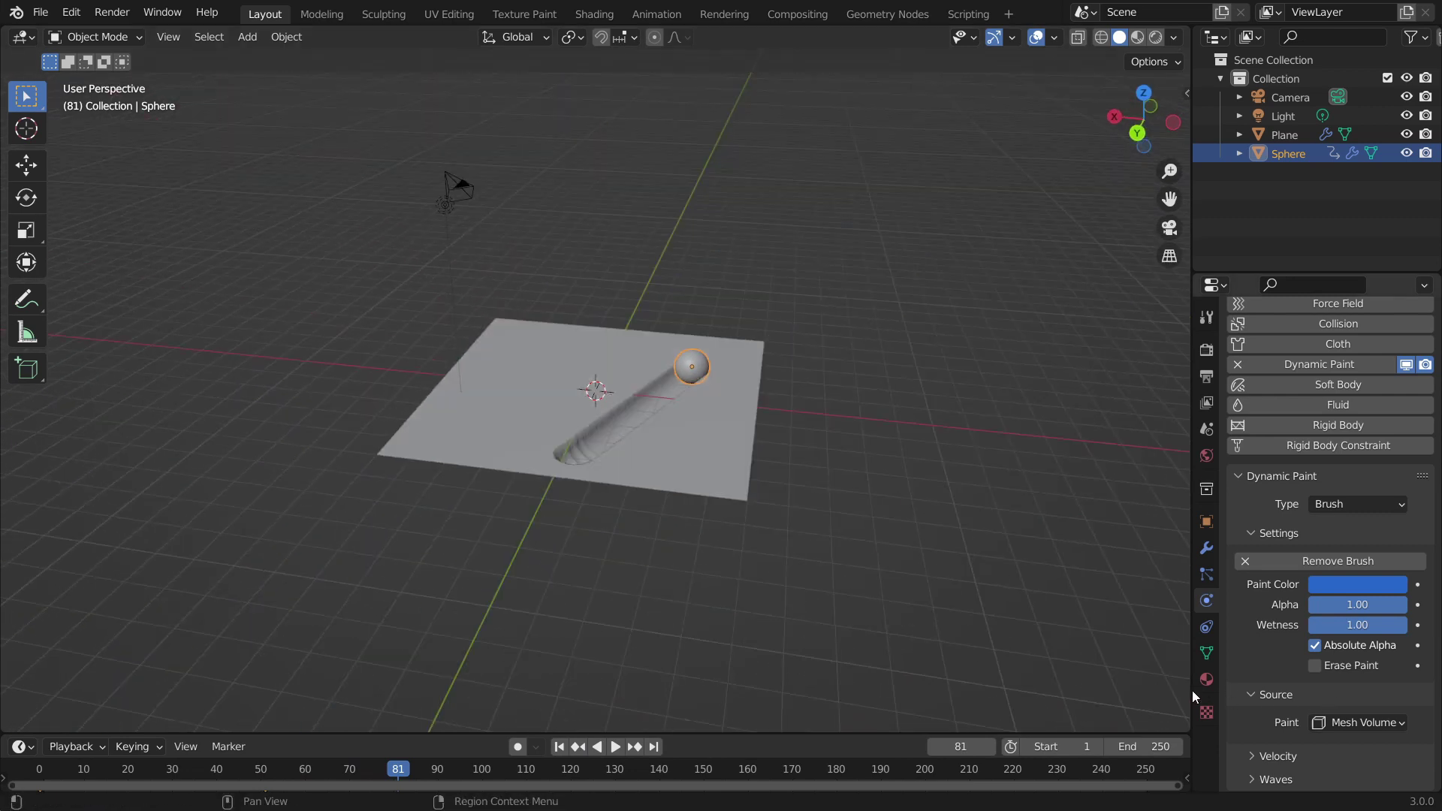
Open the plane's Dynamic Paint cache, save as untitled.blend, and bake the displacement
left_click(533, 370)
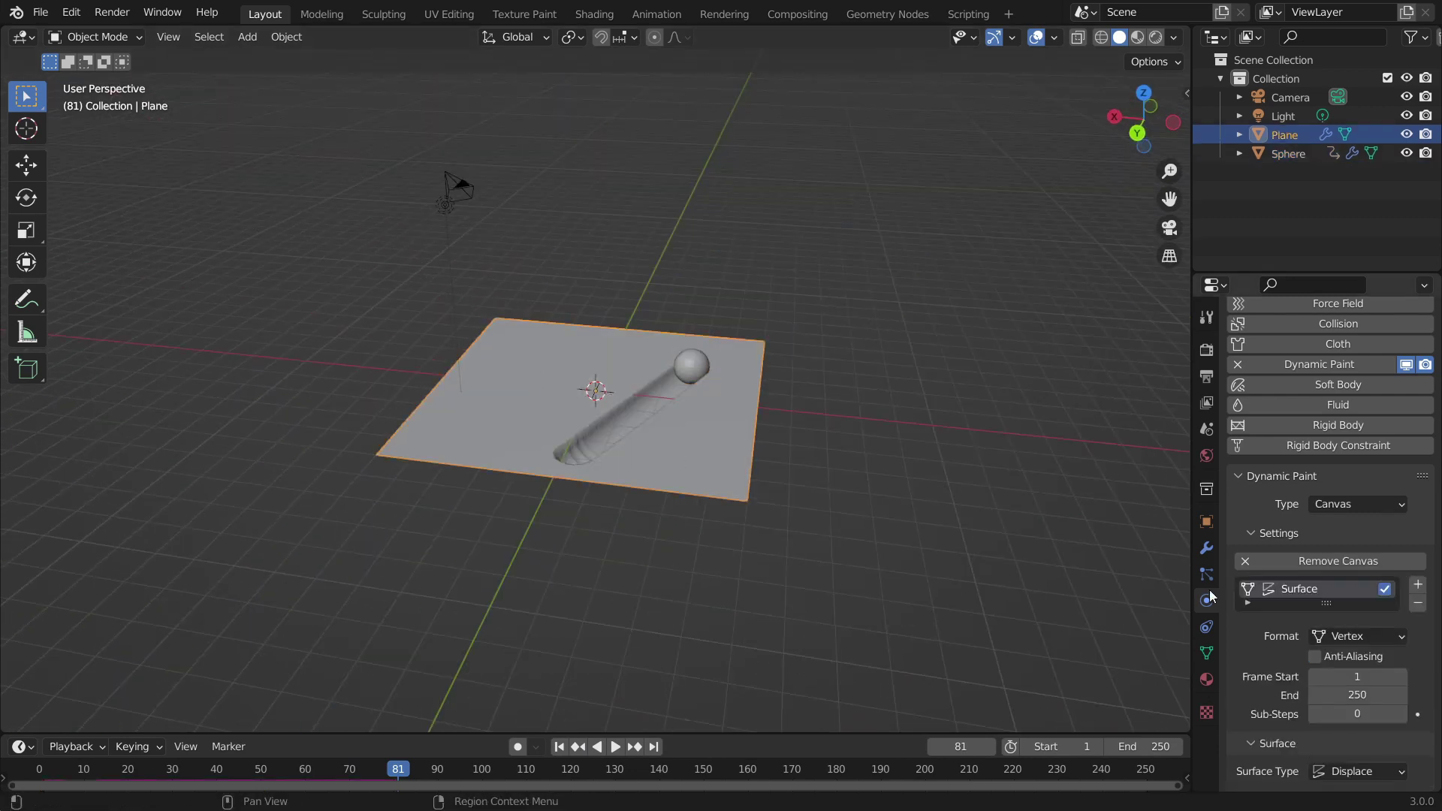
scroll(1341, 597, "down", 5)
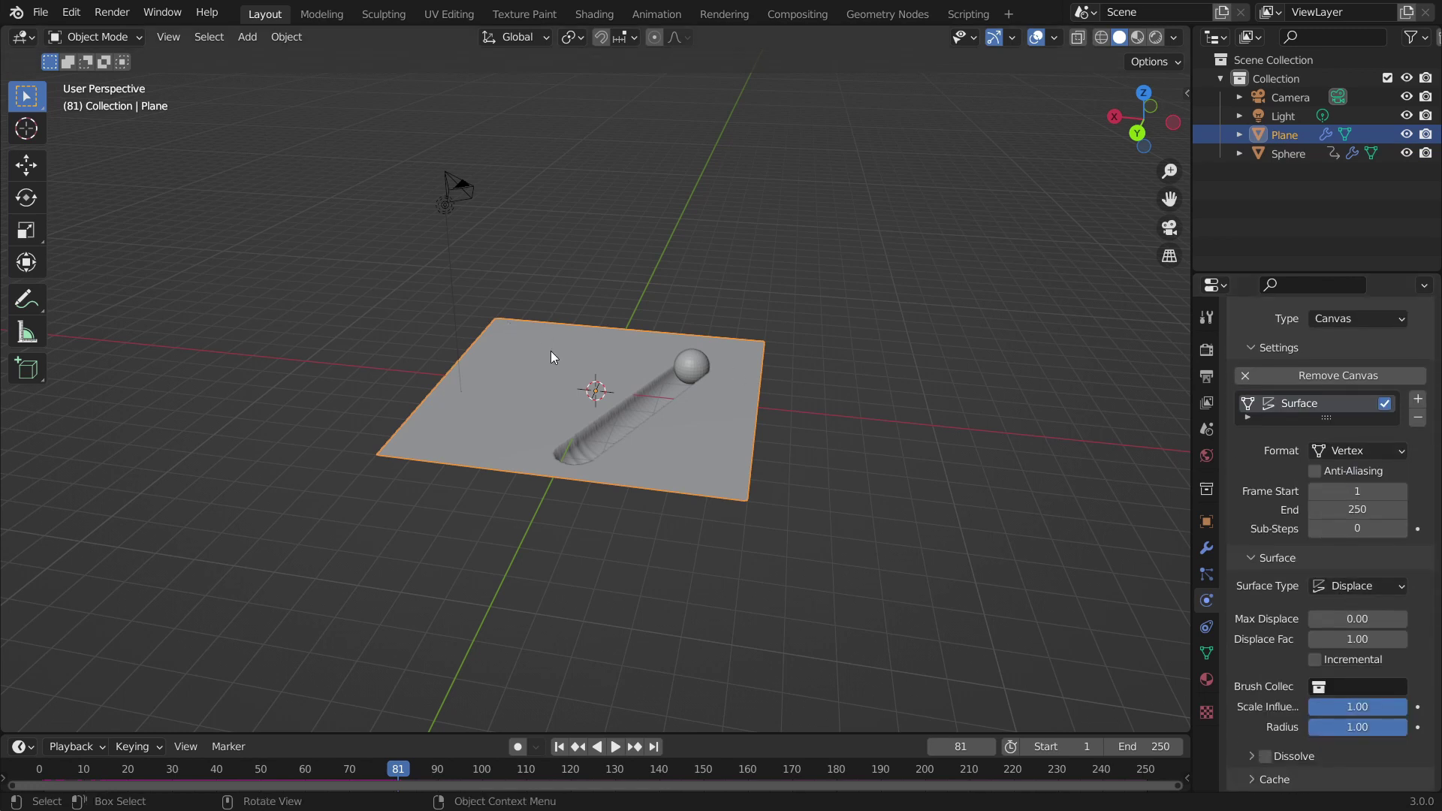
left_click(1254, 779)
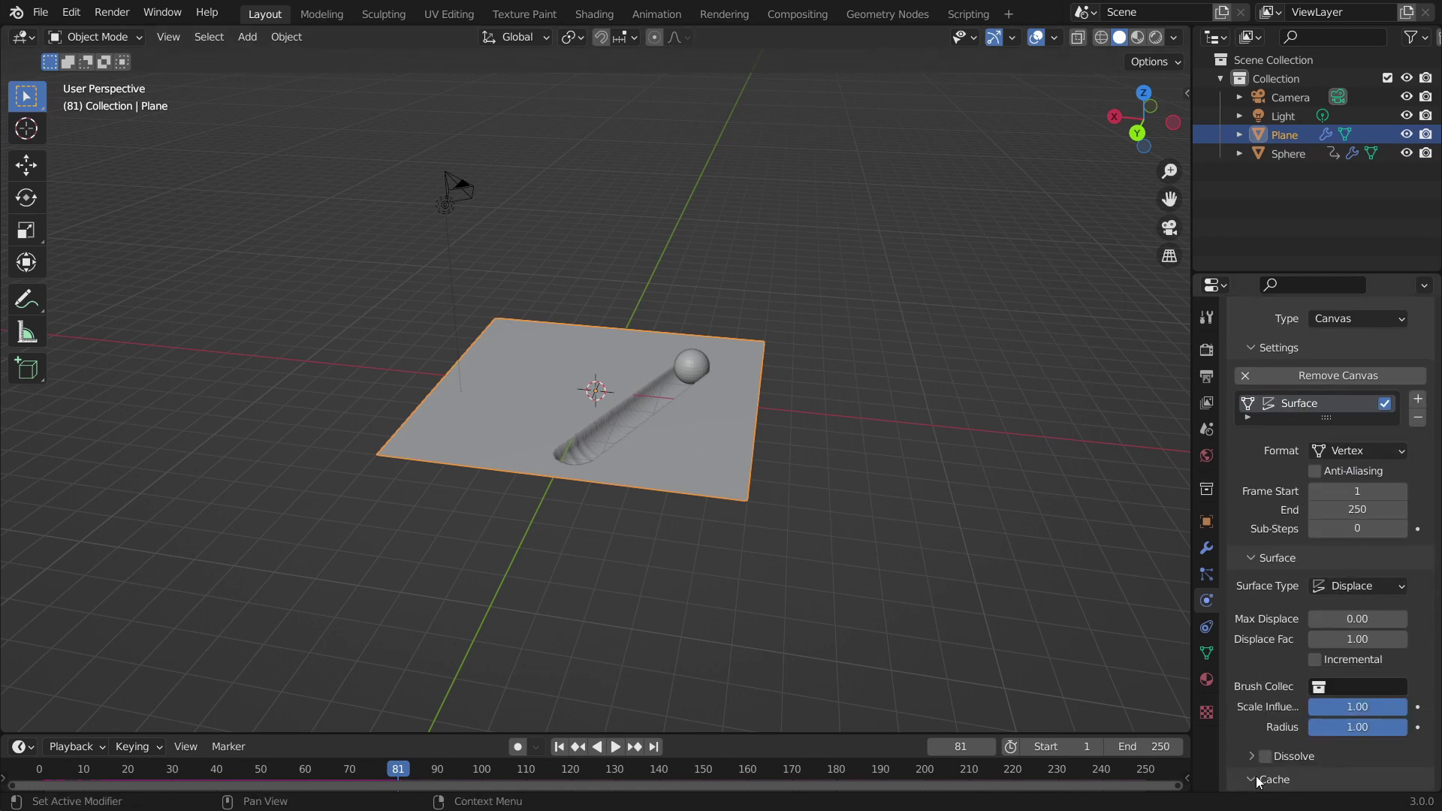
scroll(1286, 676, "down", 7)
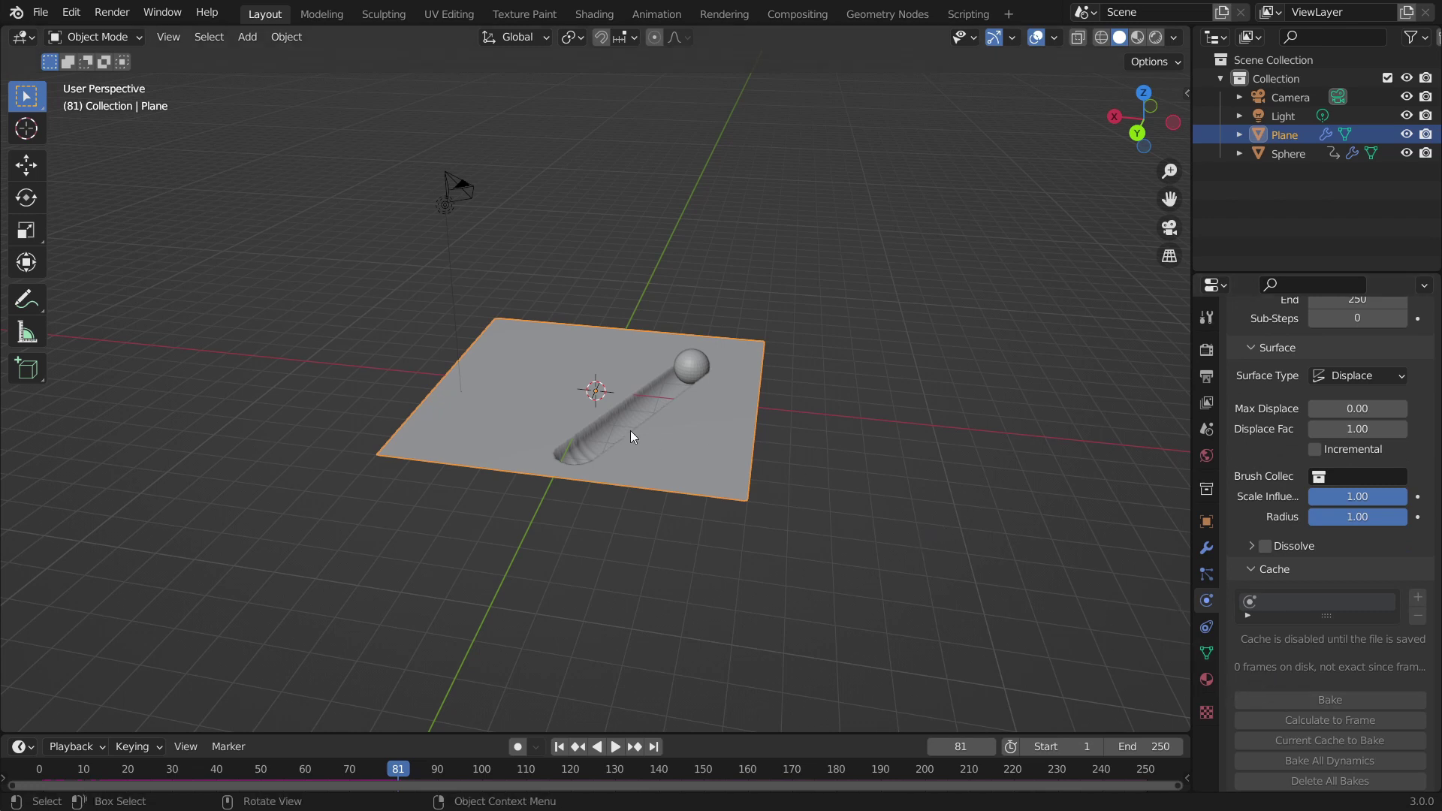
key("ctrl+s")
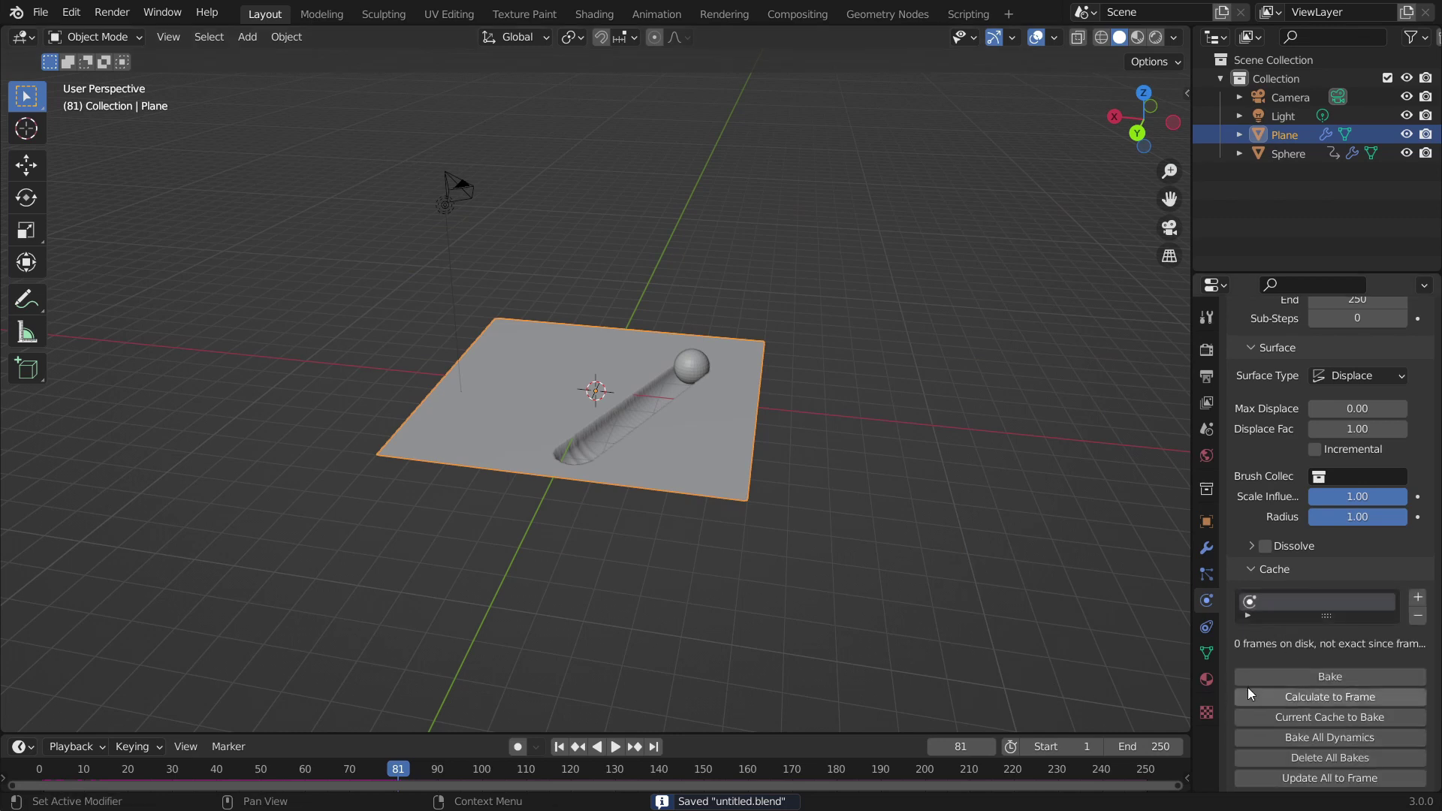
left_click(1270, 673)
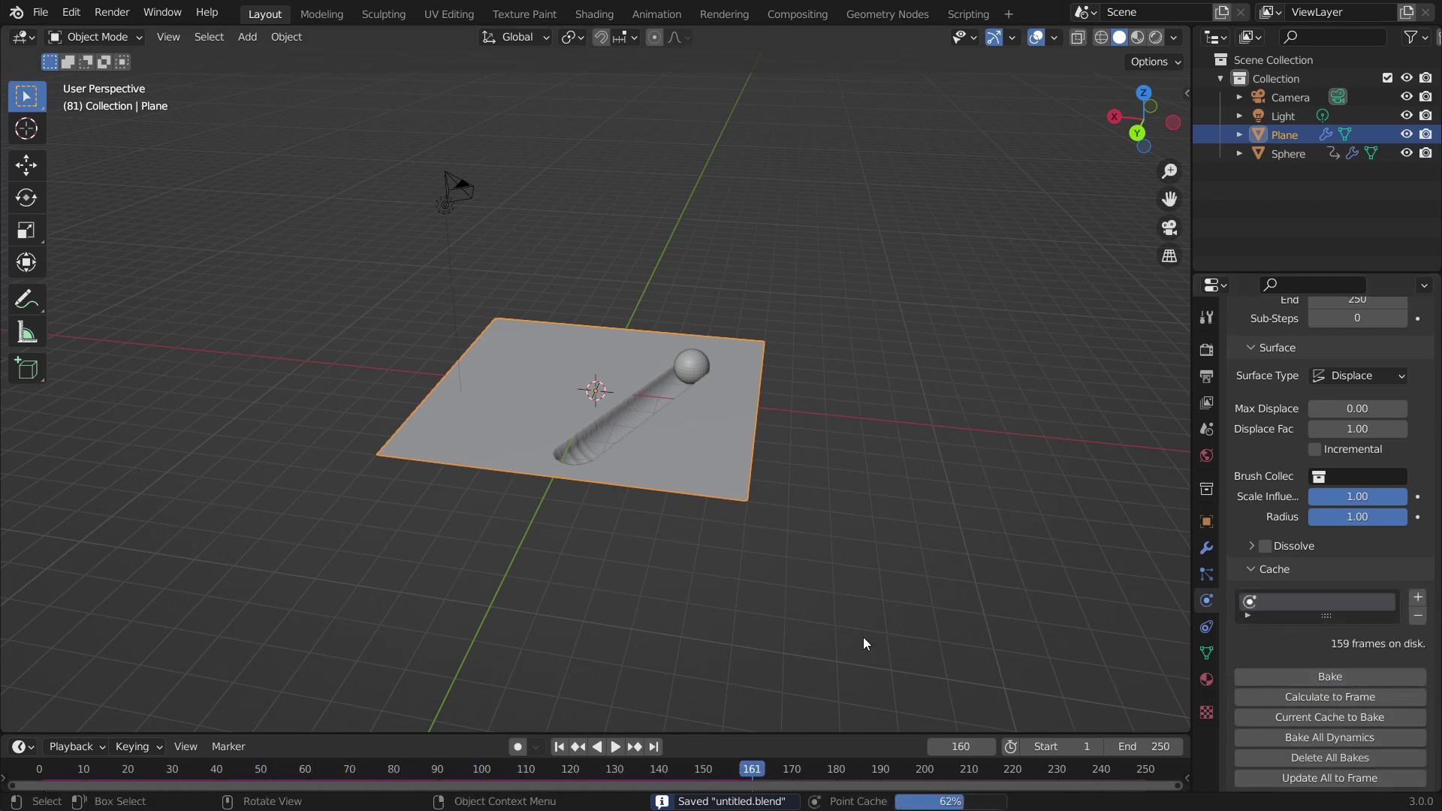
Preview the baked animation, move the plane right of the sphere, and replay to frame 45
left_click(616, 747)
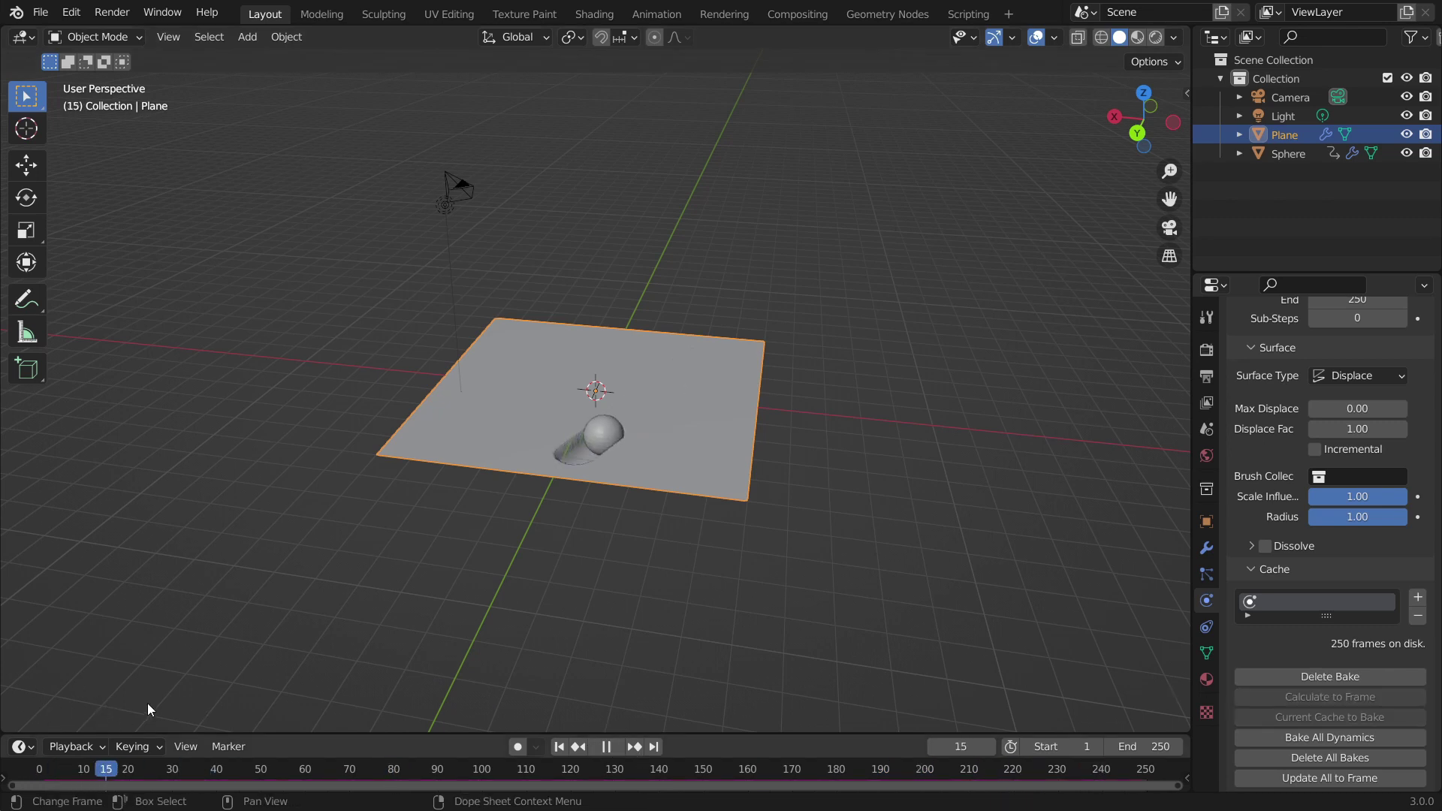
key("Escape")
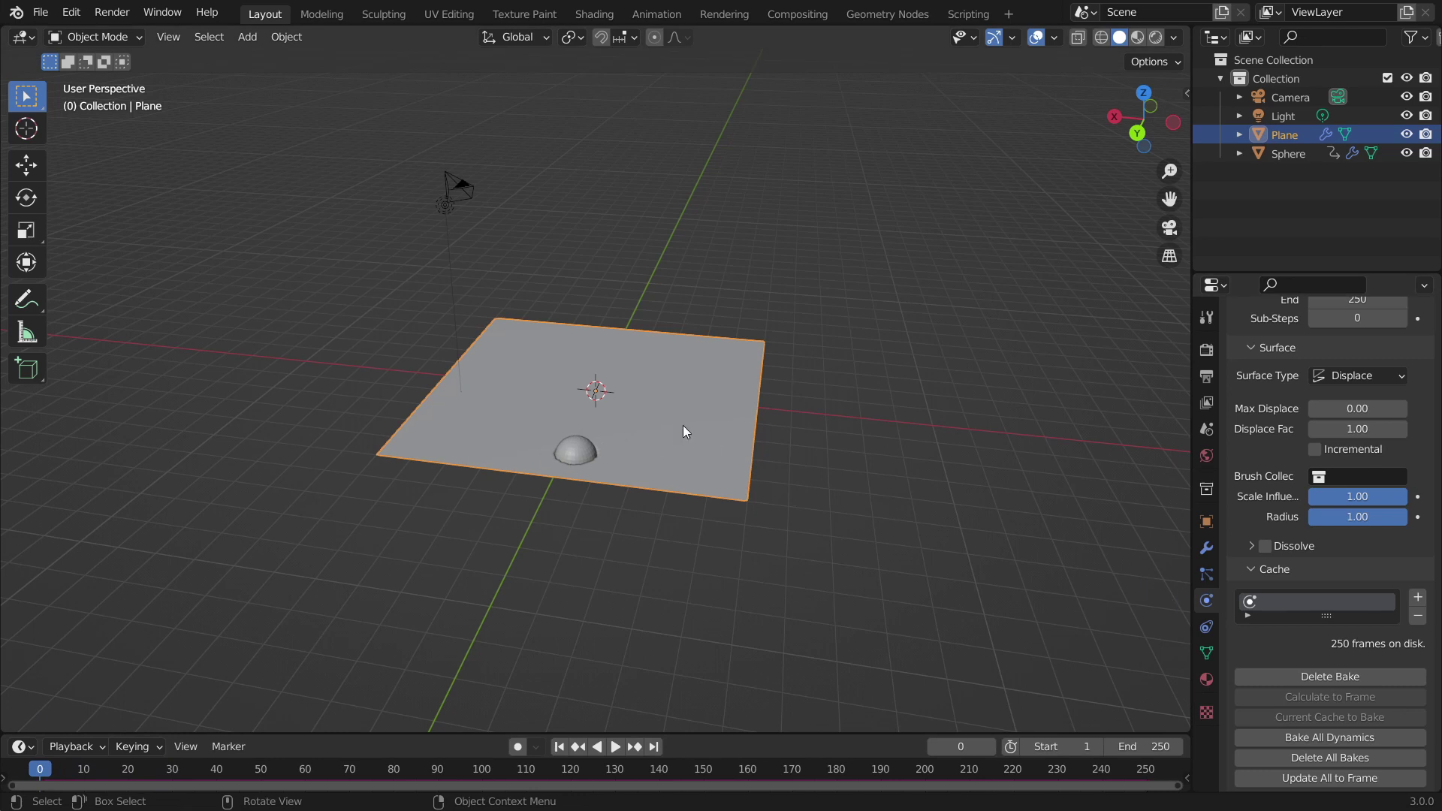
key("g")
left_click(634, 730)
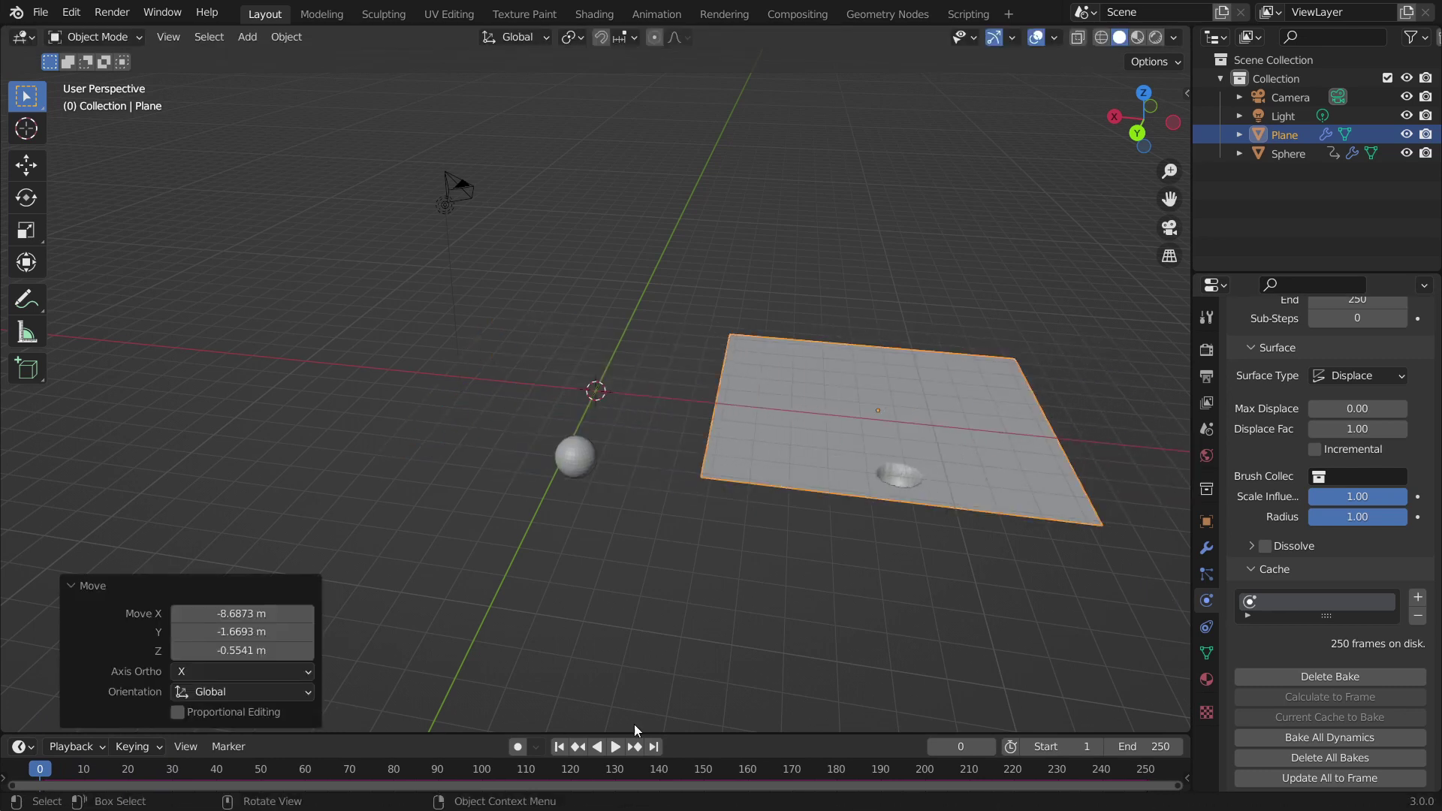
left_click(613, 748)
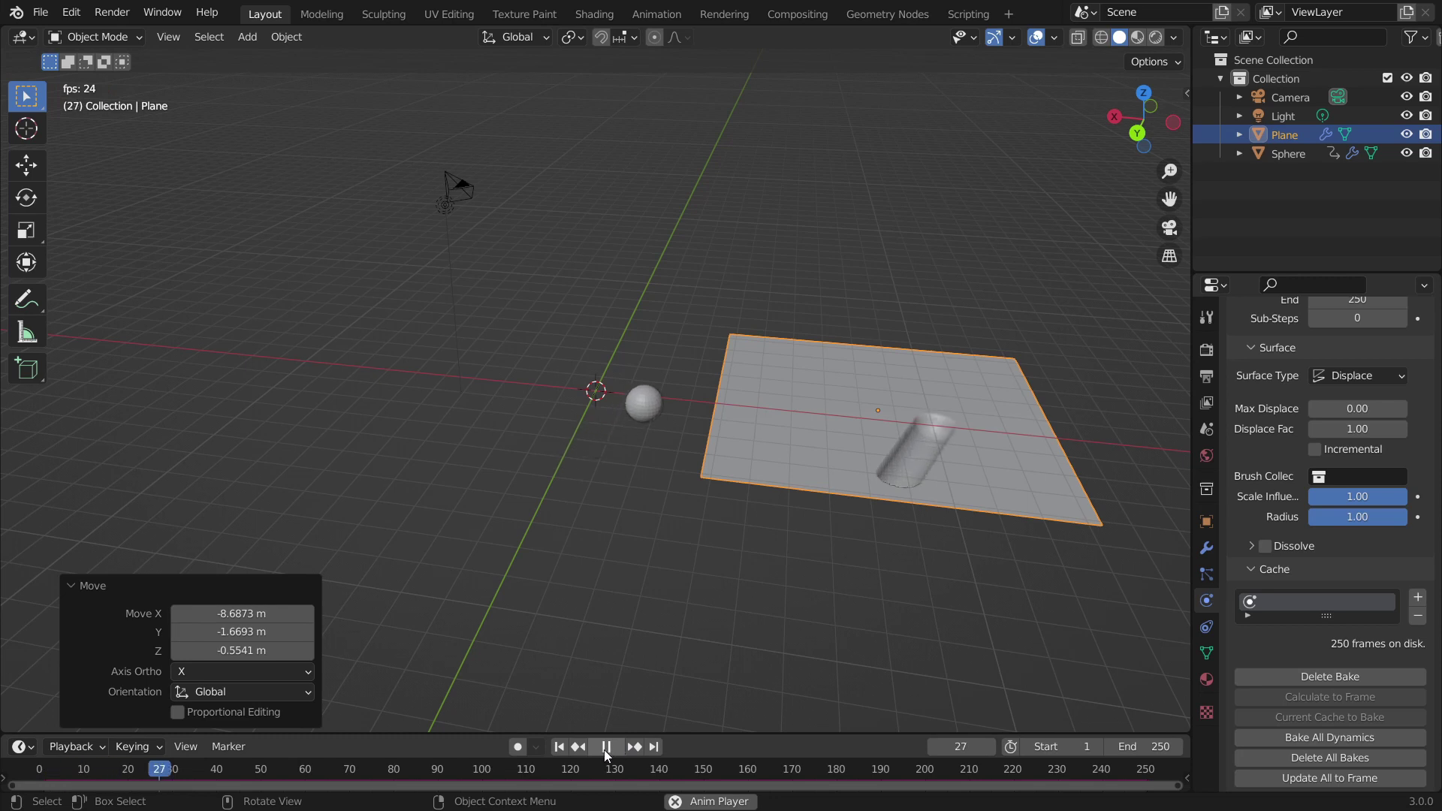
left_click(606, 747)
Delete the sphere from the scene
middle_click_drag(772, 483, 674, 360)
left_click(687, 374)
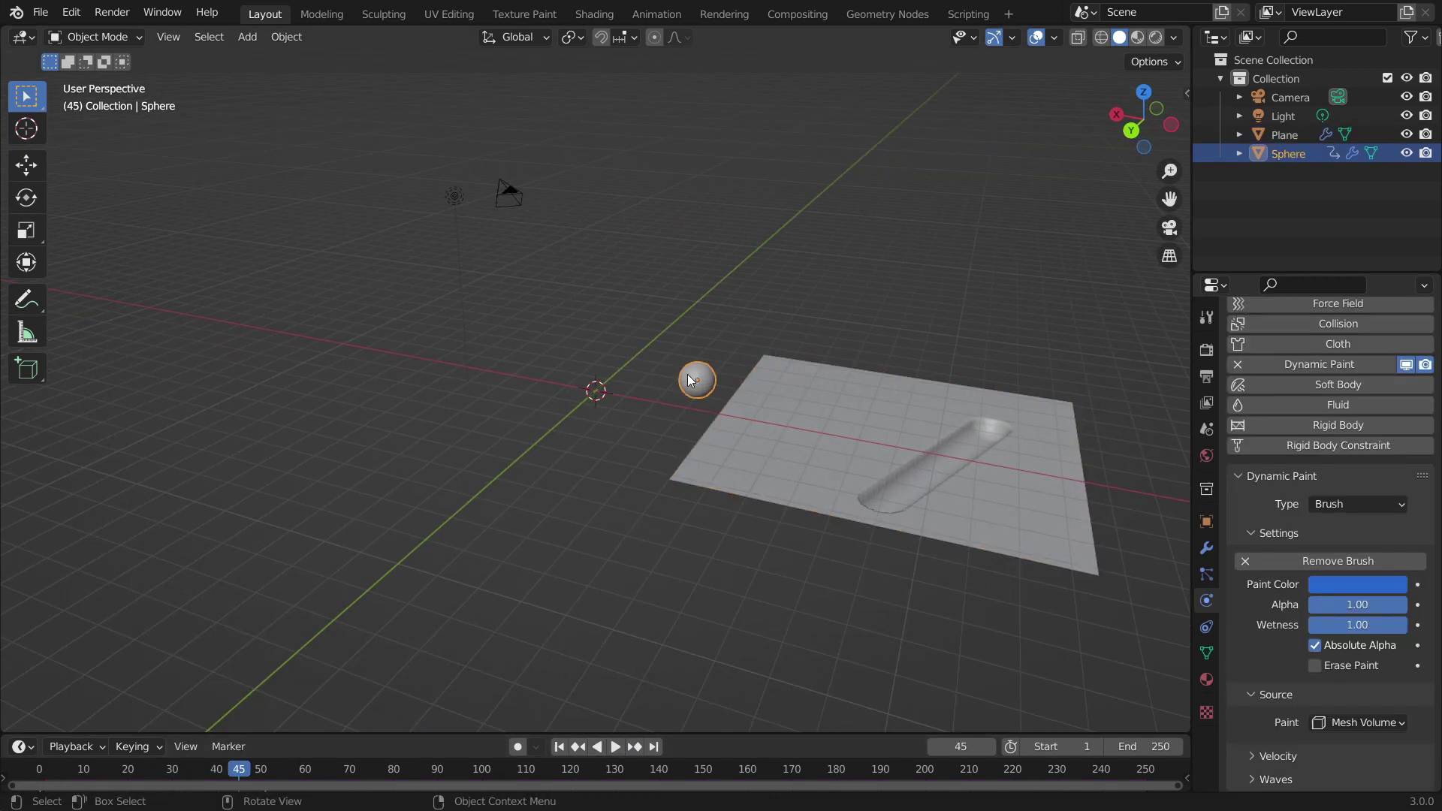
key("Delete")
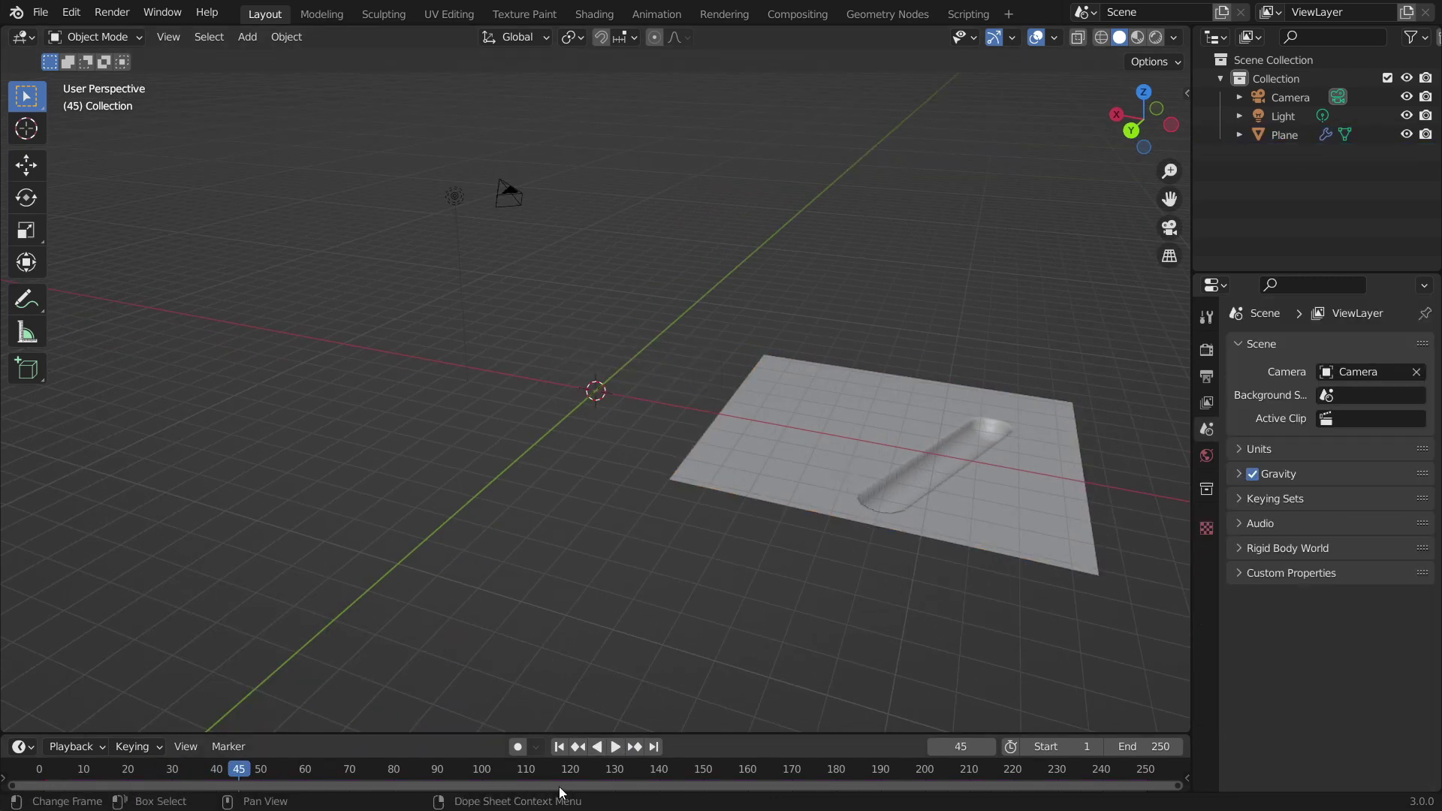
Replay the groove without the sphere, stopping at frame 40 and orbiting around the plane
key("space")
left_click(42, 755)
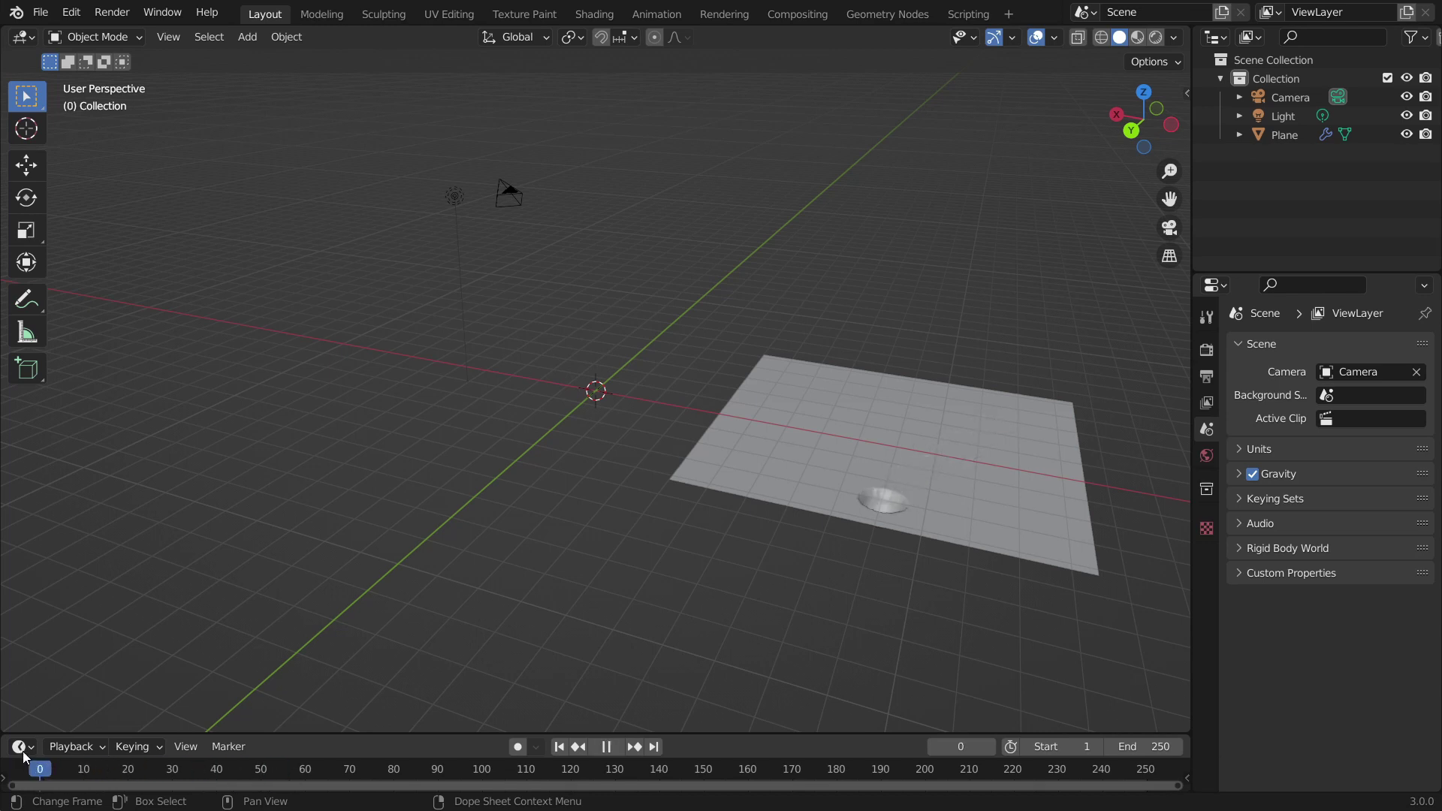
key("space")
middle_click_drag(634, 654, 504, 578)
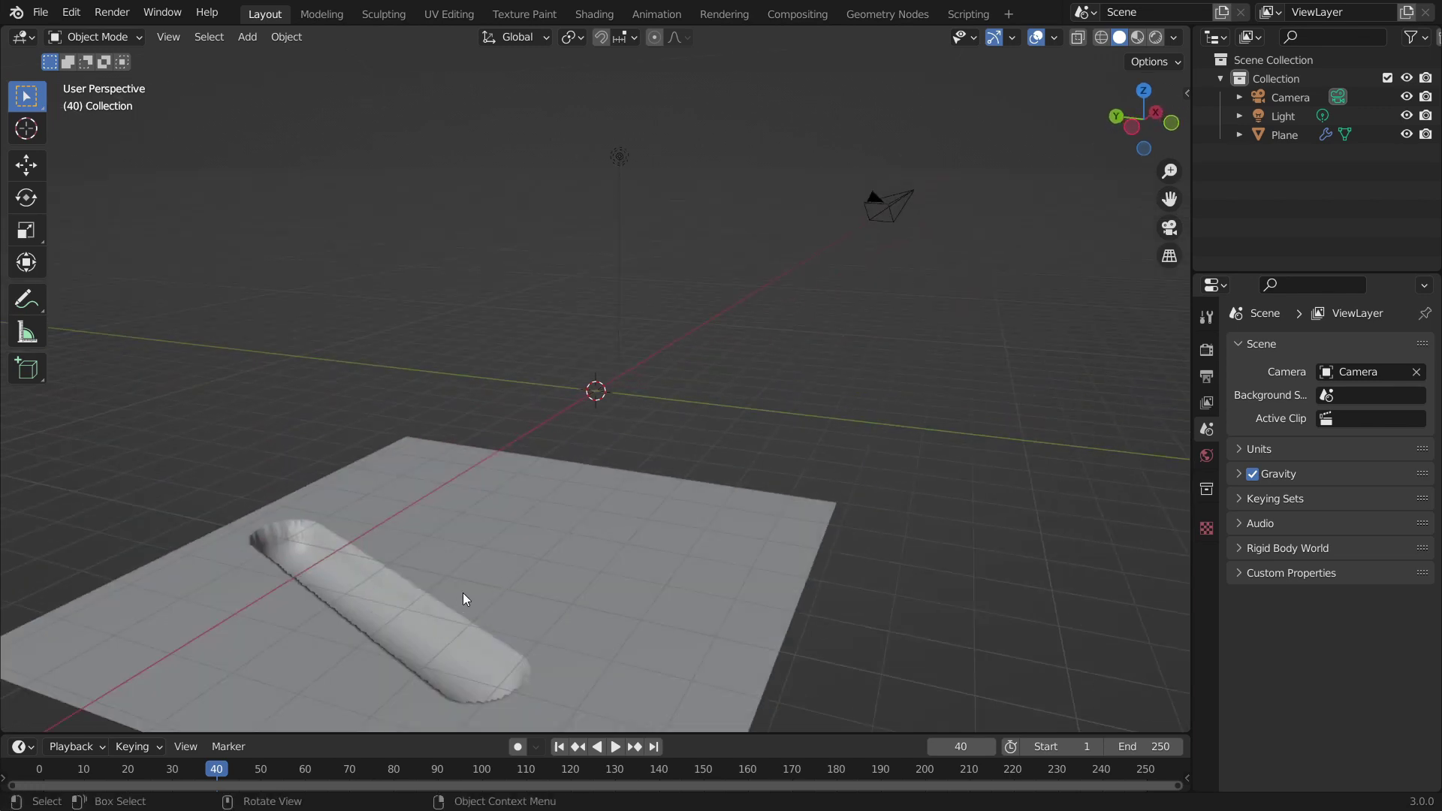
Zoom and orbit to view the baked groove from another angle, then select the plane
scroll(488, 589, "down", 1)
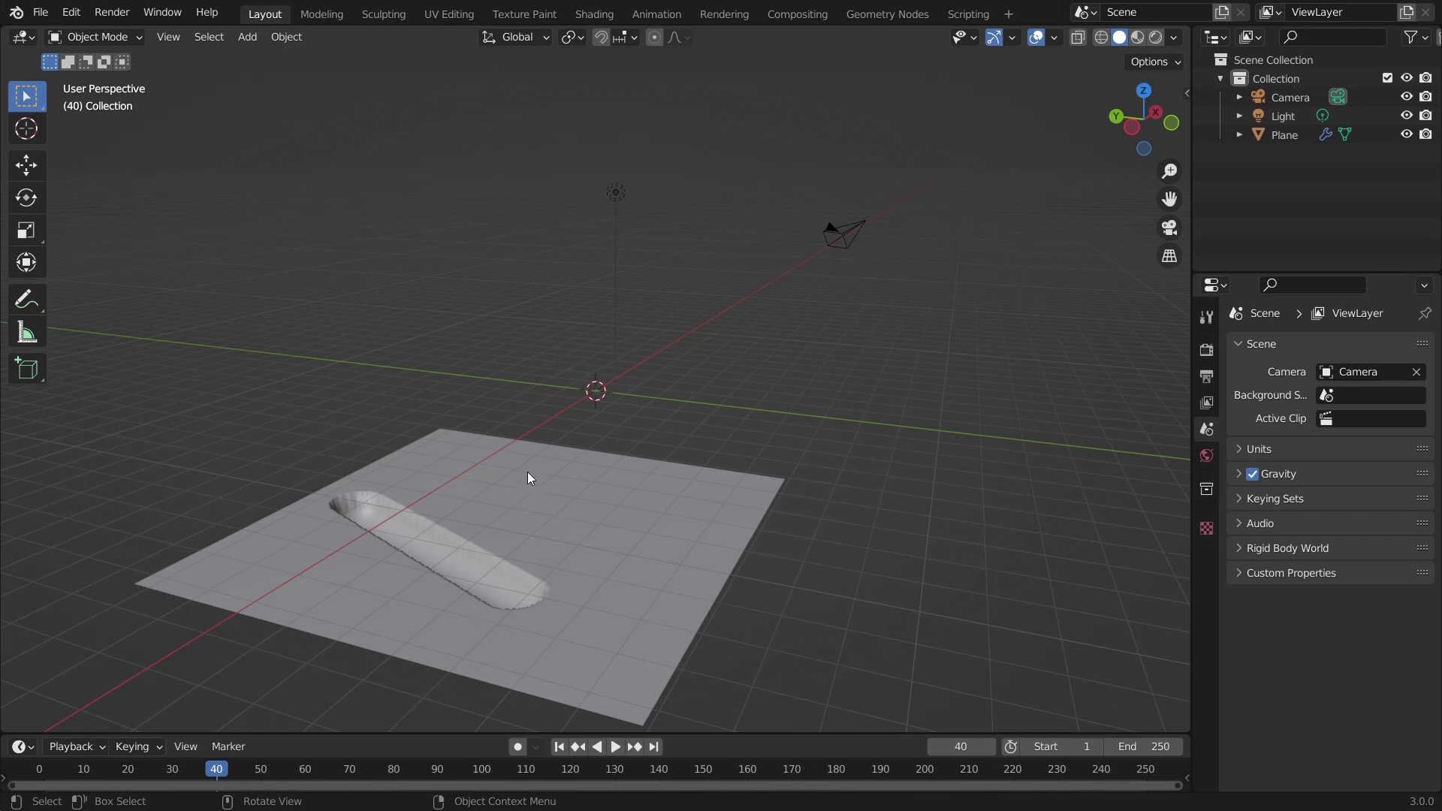
middle_click_drag(528, 476, 652, 487)
left_click(784, 428)
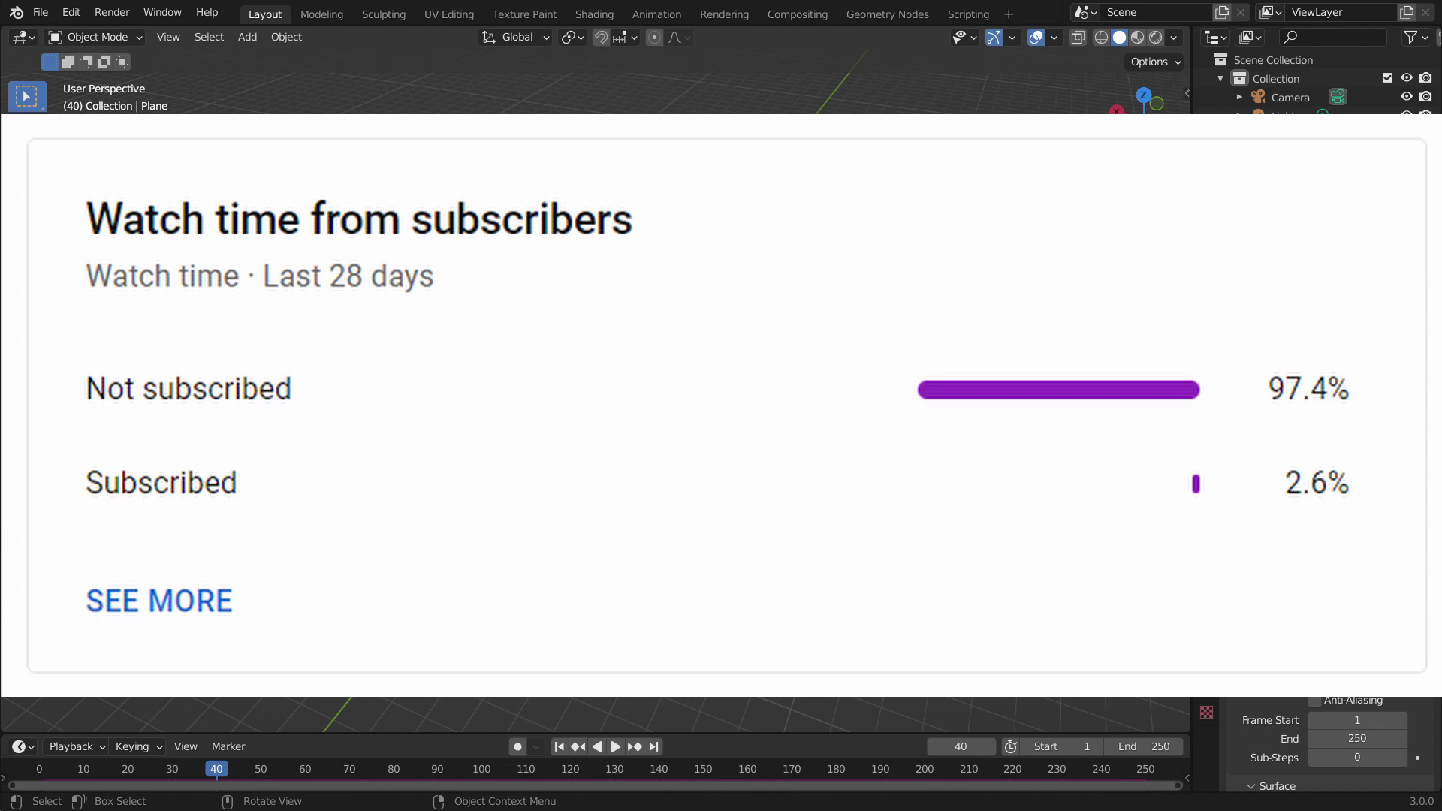
Start moving the grooved plane back toward the world origin
key("g")
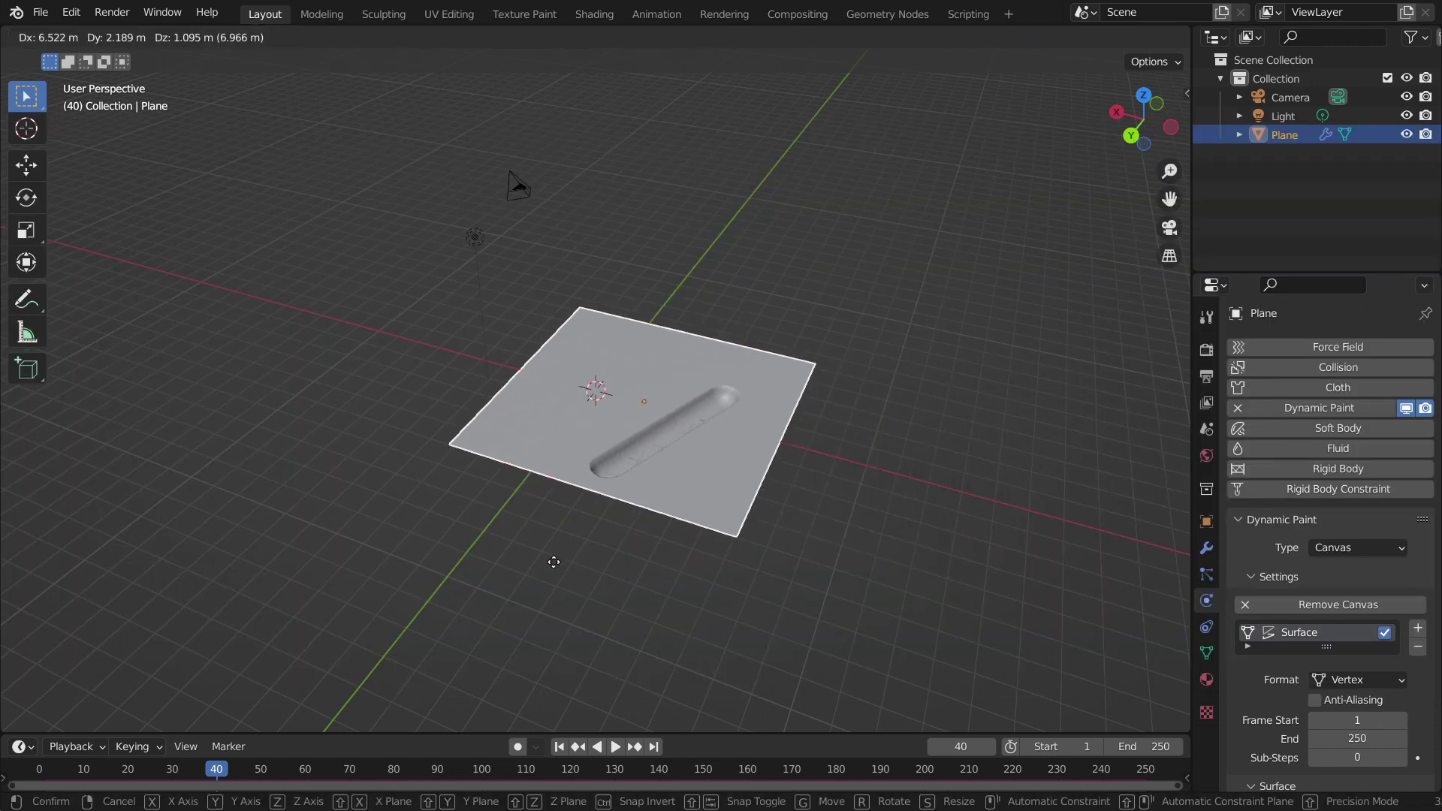